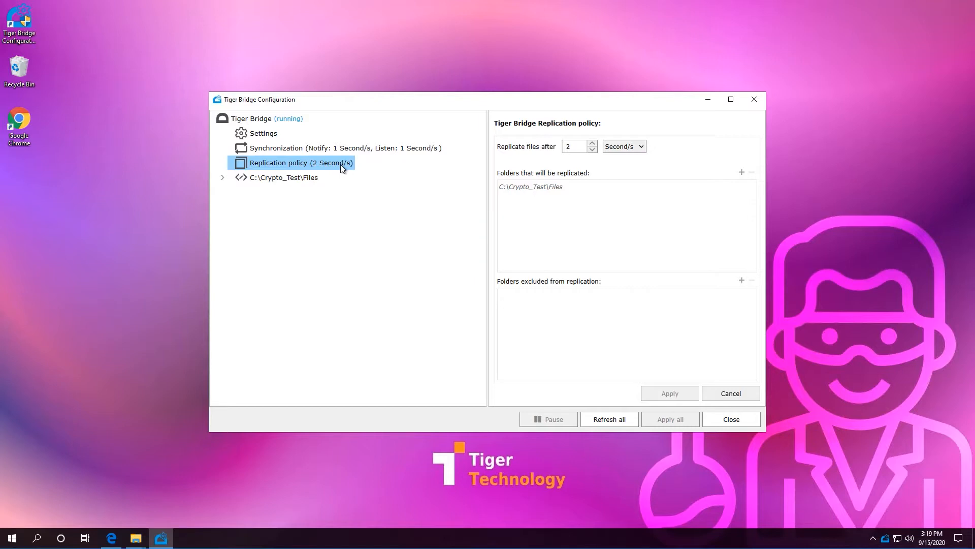
Bring up the PS_Script folder window and run the Encode_2 script with PowerShell
left_click(136, 539)
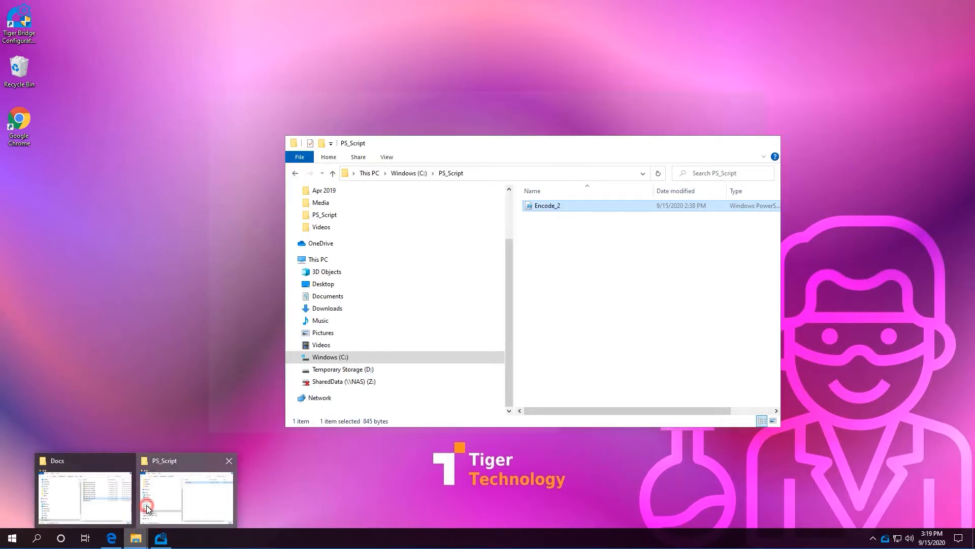
left_click(144, 516)
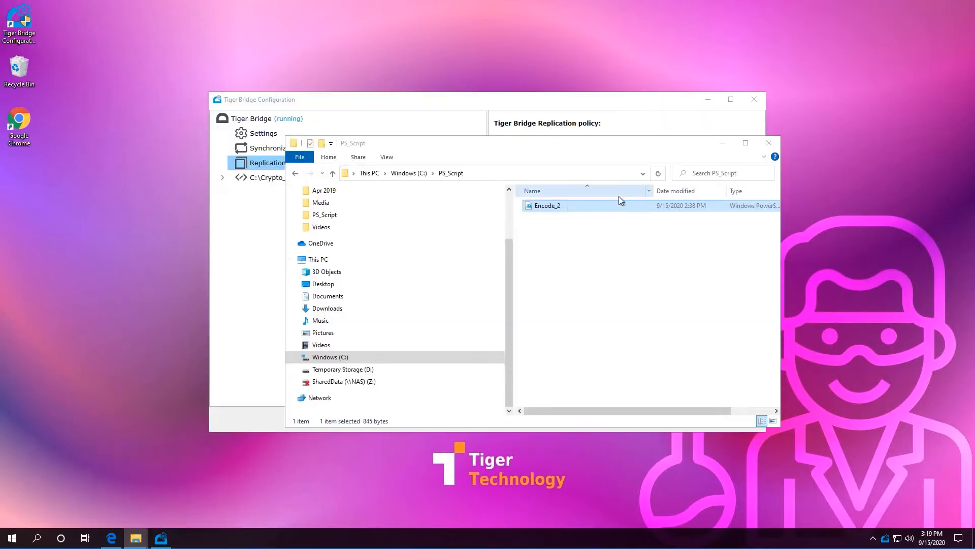
right_click(595, 207)
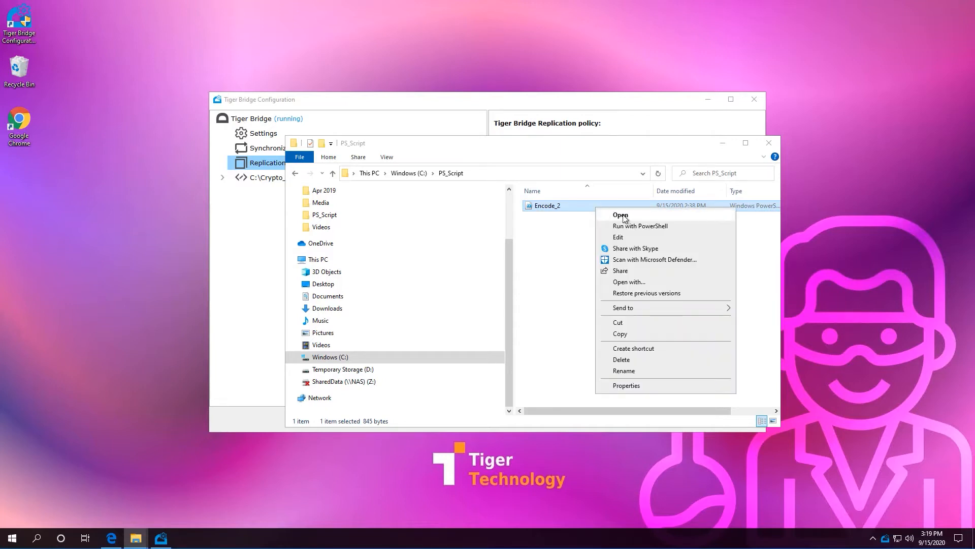
left_click(630, 227)
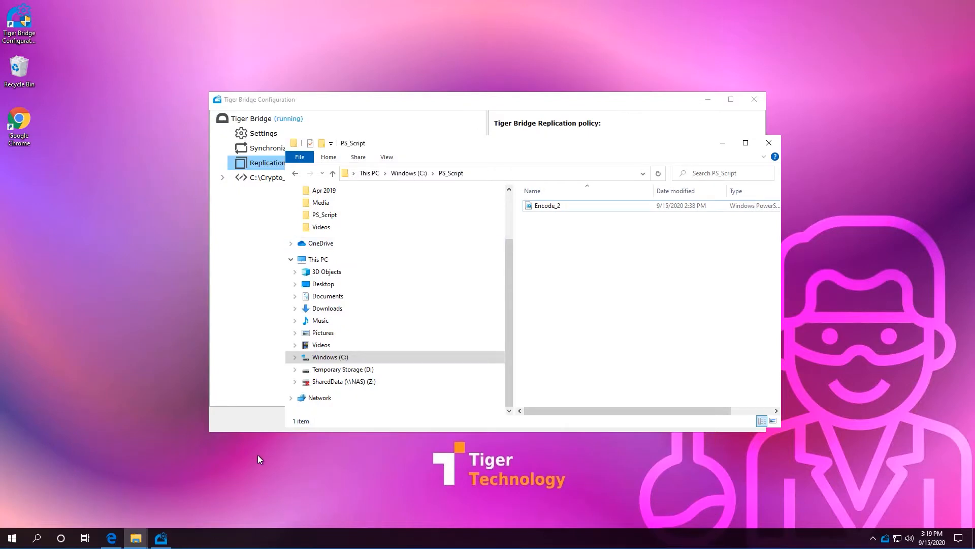
Check whether Financials Sep 2019 in the local Docs folder opens in Excel, close Excel and minimize both folder windows
mouse_move(136, 538)
left_click(103, 504)
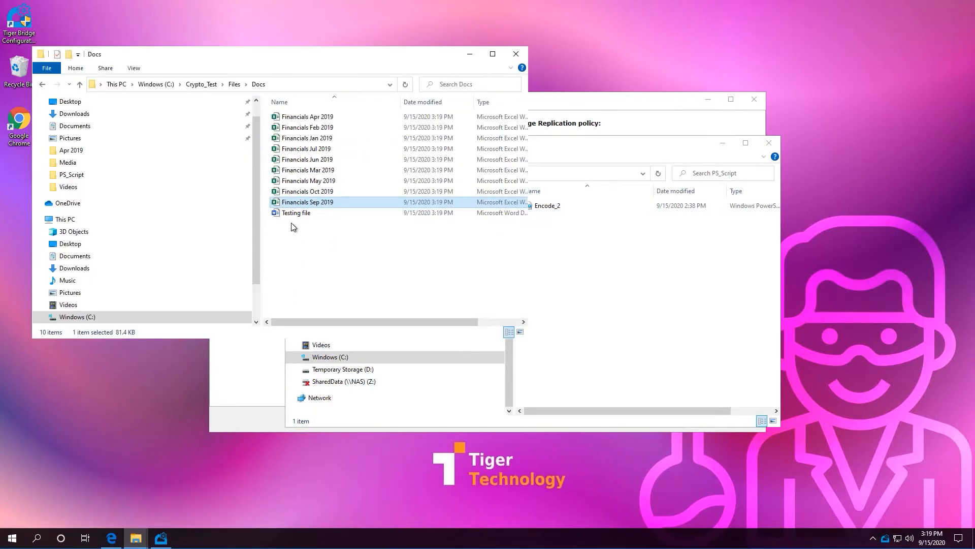
double_click(297, 202)
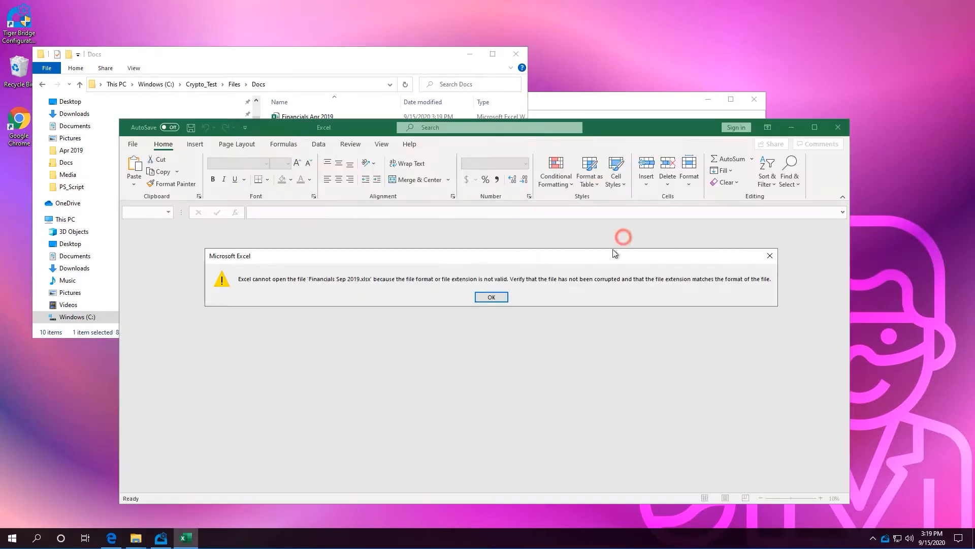
left_click(491, 297)
left_click(837, 127)
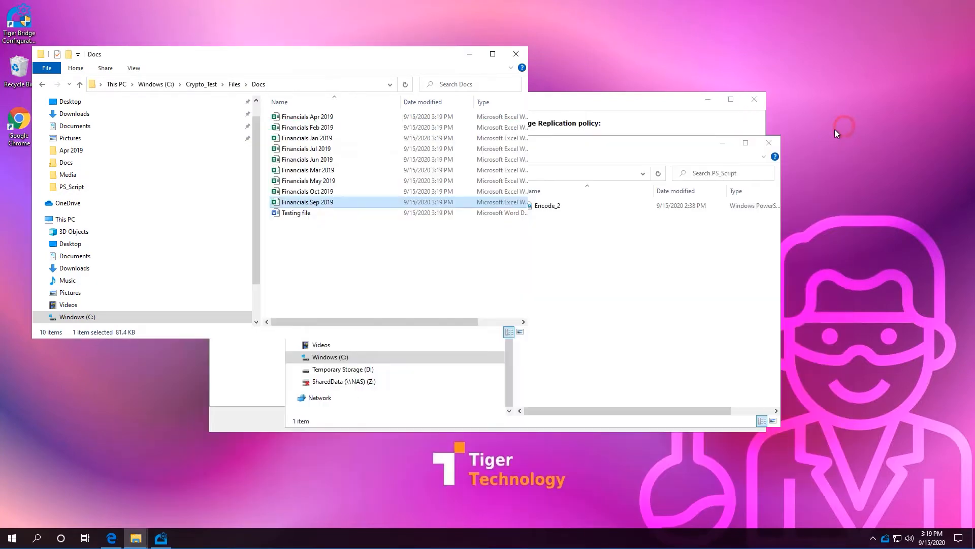
left_click(471, 55)
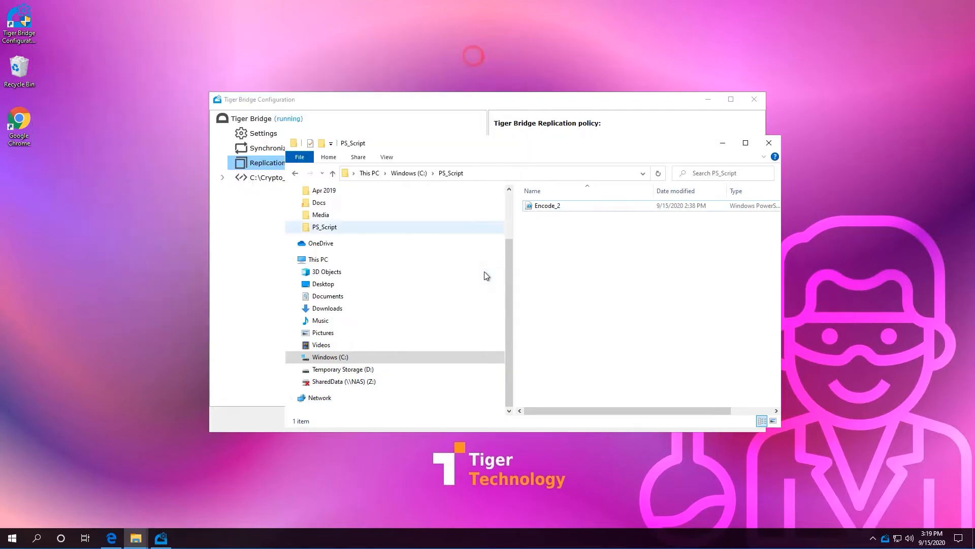
left_click(725, 145)
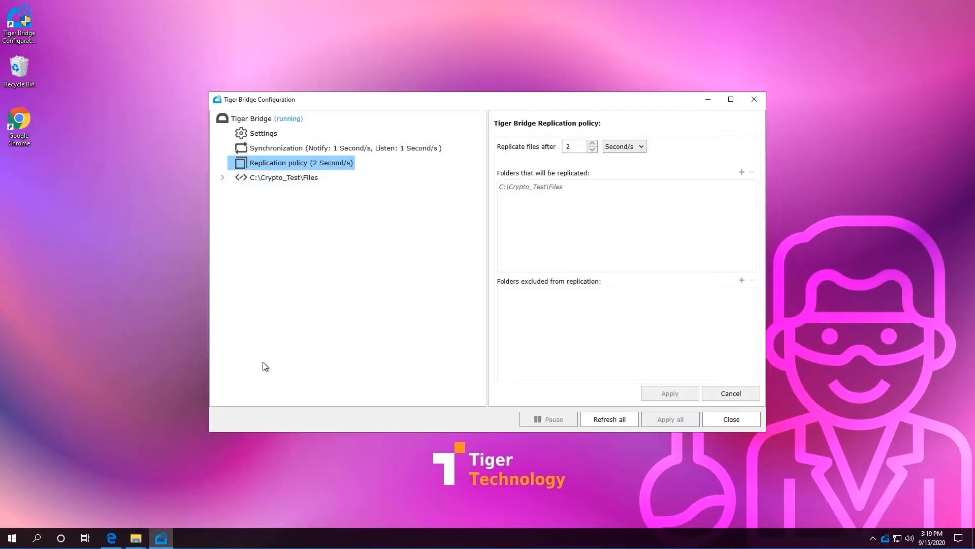
In the Azure portal's crypto-demo container, download Docs/Financials Sep 2019.xlsx, check whether it opens in Excel, and close Excel
left_click(112, 538)
left_click(189, 255)
left_click(183, 218)
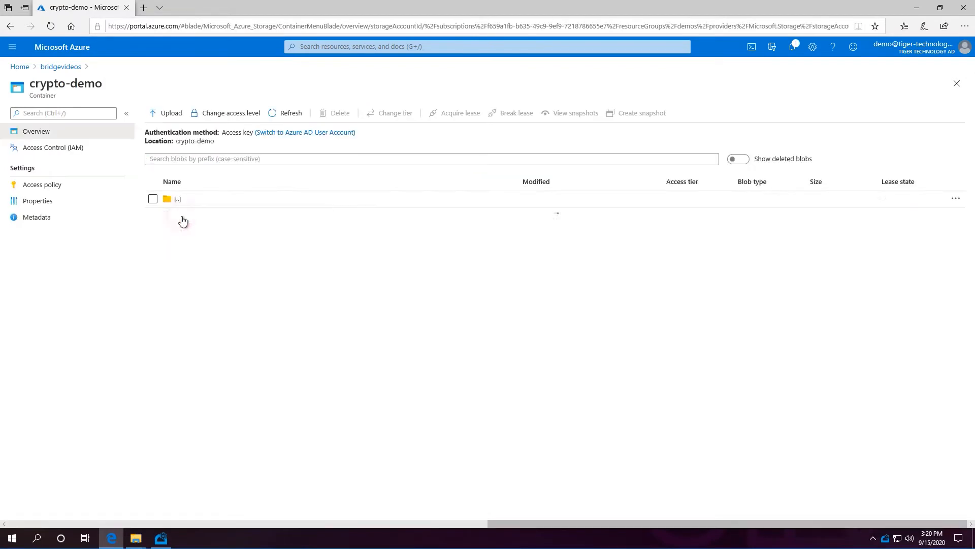
left_click(211, 345)
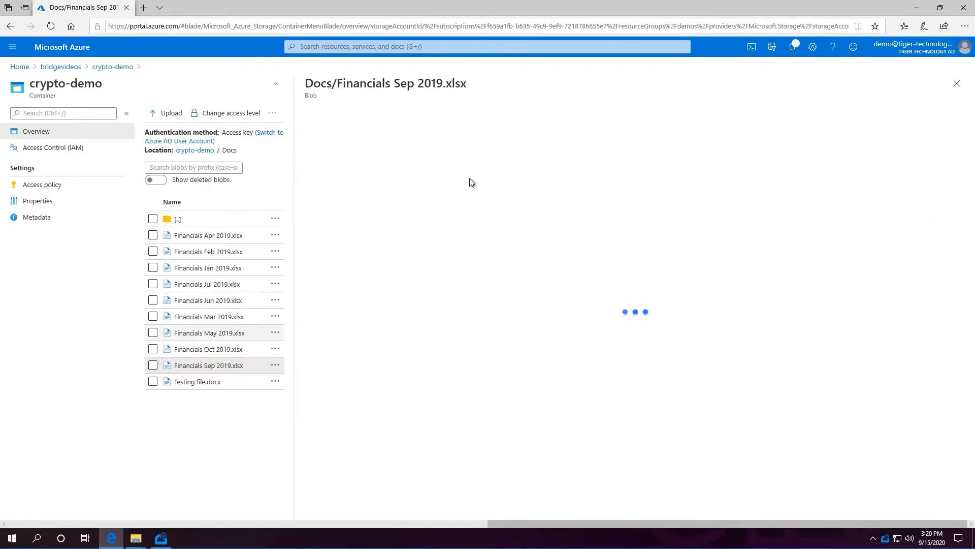
left_click(411, 114)
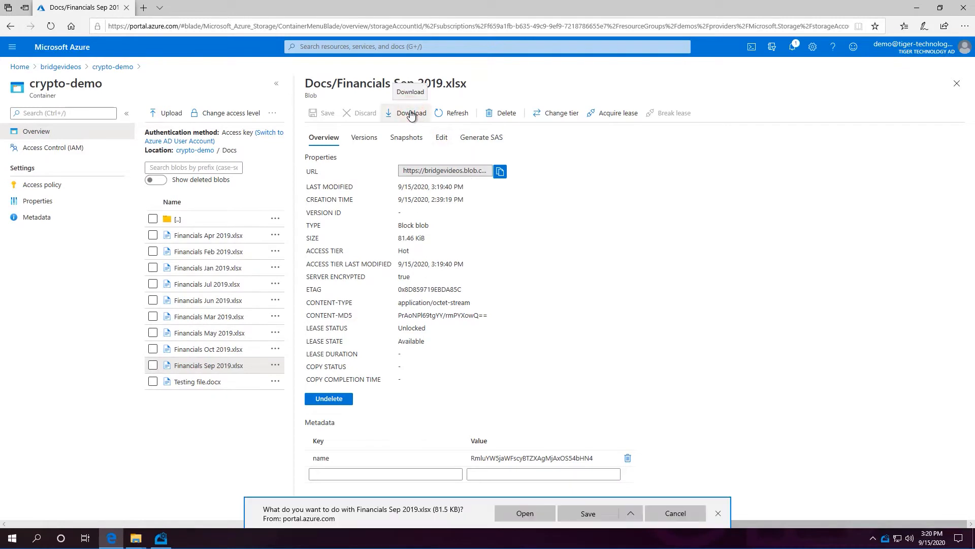
left_click(524, 512)
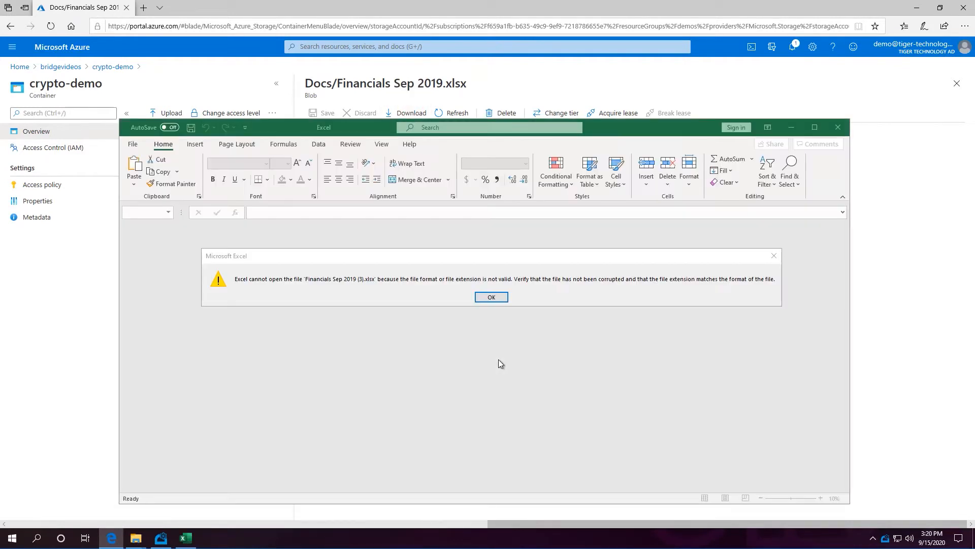
left_click(485, 296)
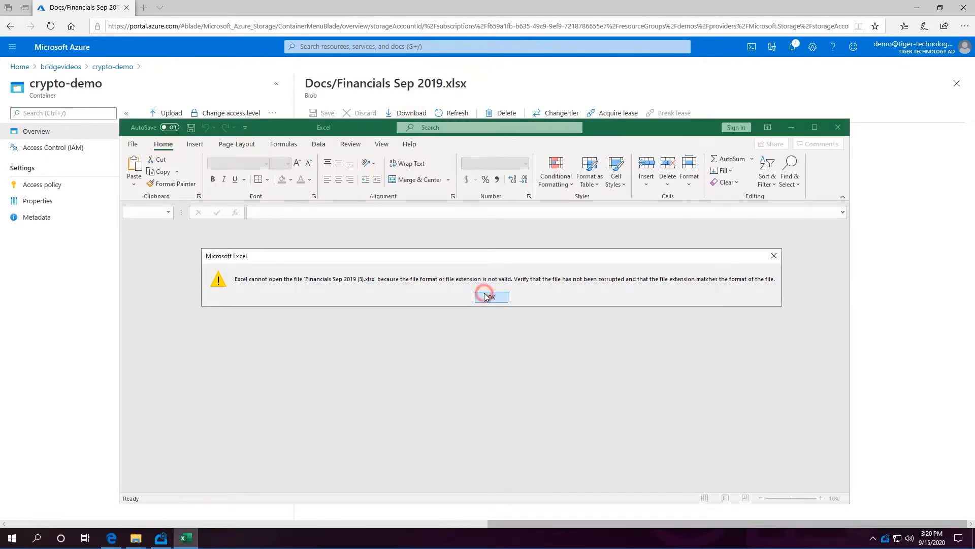
left_click(837, 128)
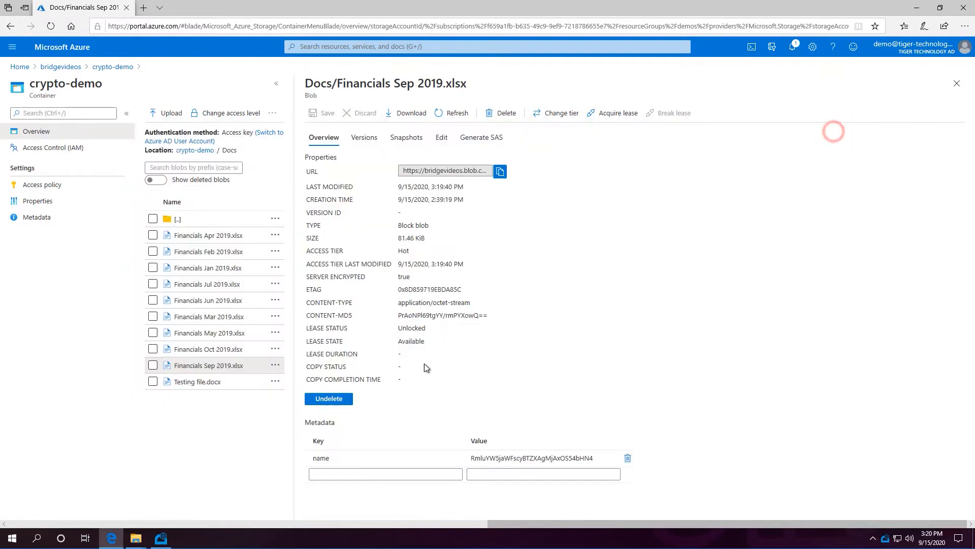
Bring up the replication policy in Tiger Bridge Configuration, and run the Encode_2 script from PS_Script with PowerShell again
left_click(161, 537)
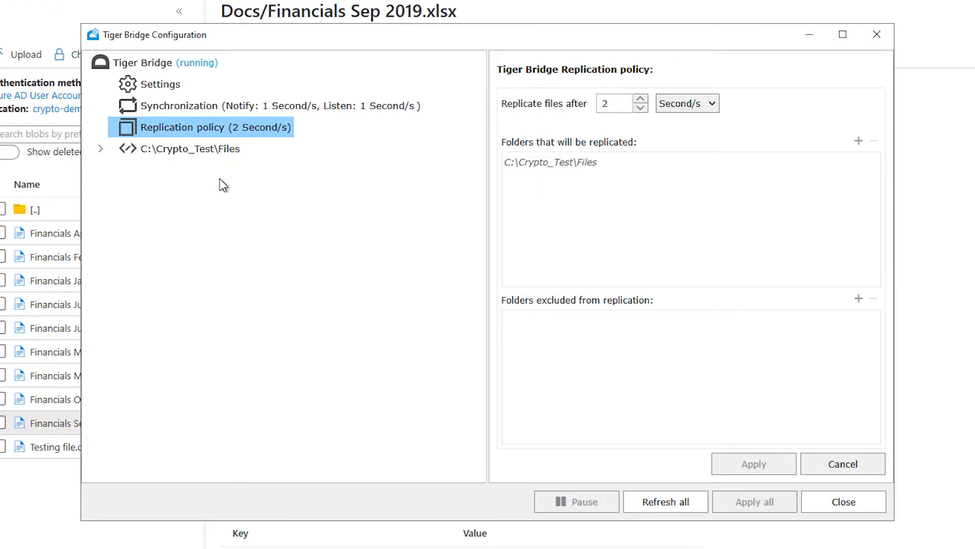
left_click(620, 103)
mouse_move(136, 537)
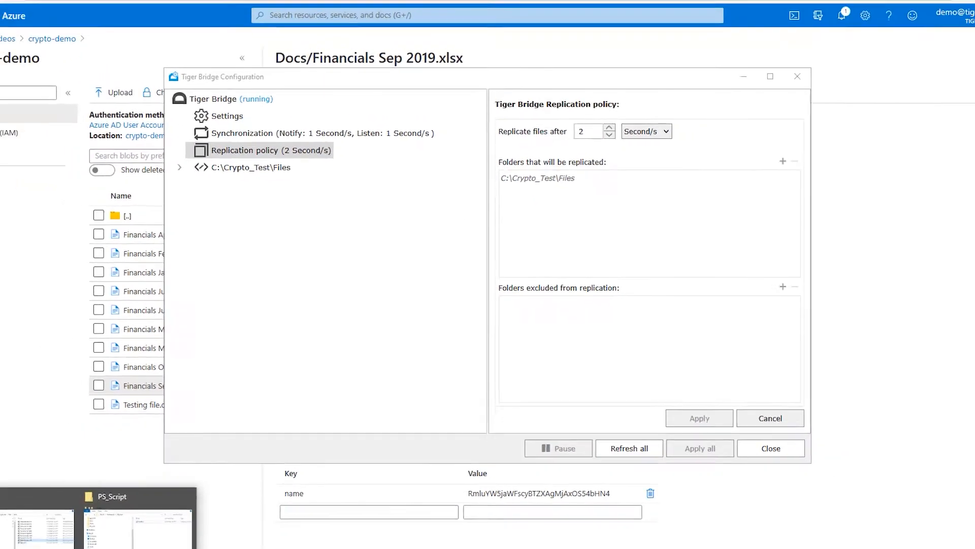
left_click(165, 481)
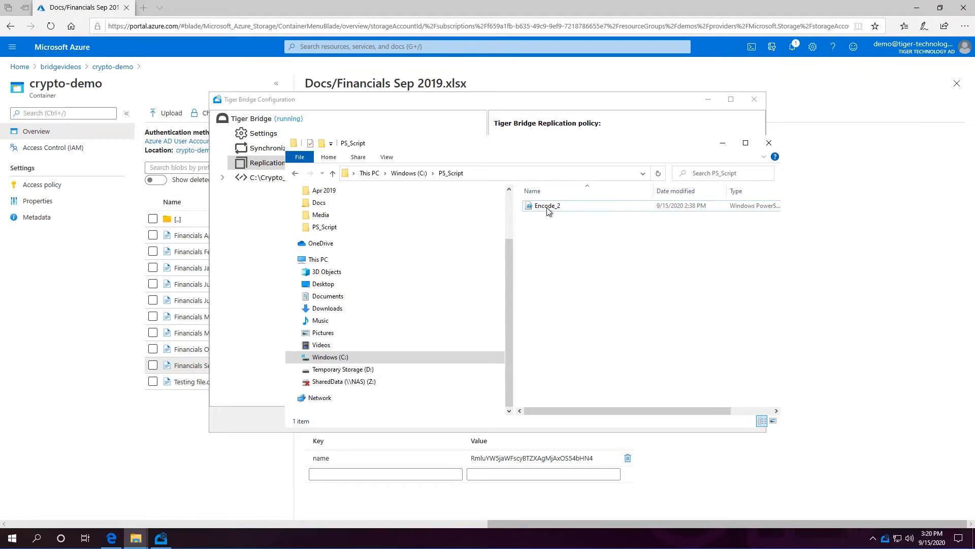
right_click(549, 208)
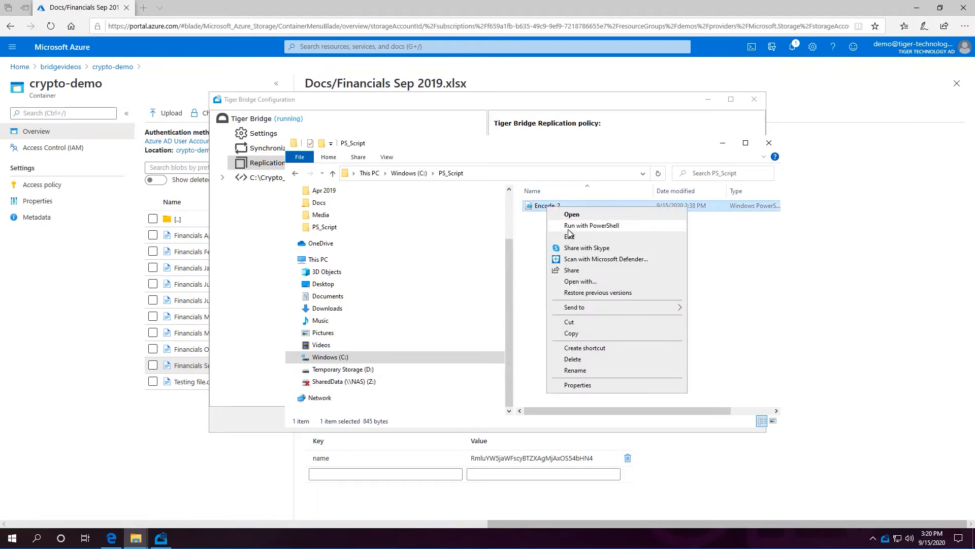
left_click(569, 227)
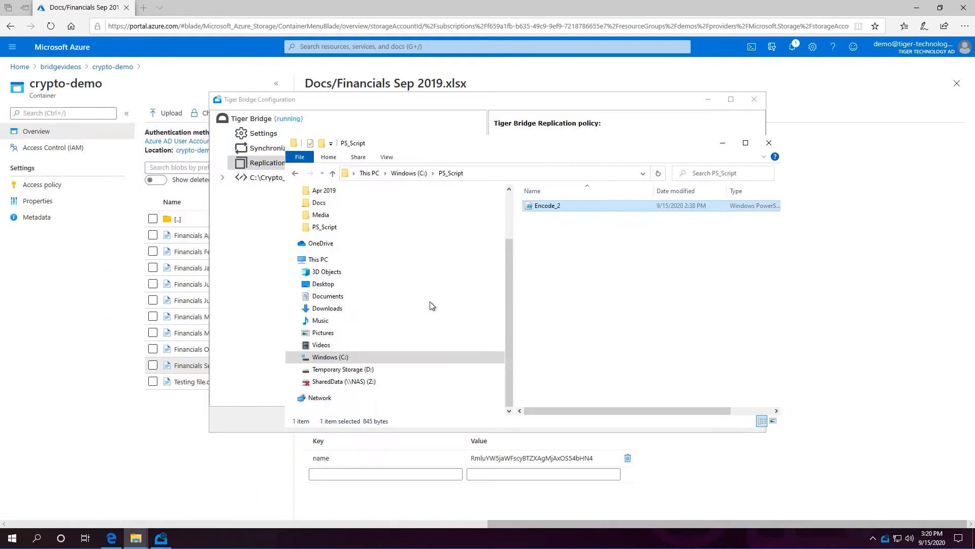
Open Financials Sep 2019 from the local Docs folder to check its contents
mouse_move(136, 538)
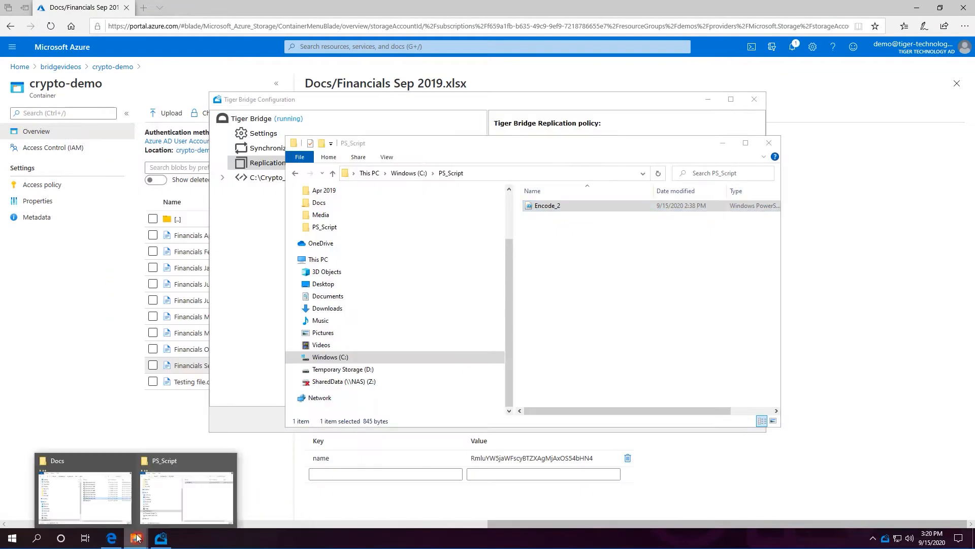
left_click(117, 497)
double_click(314, 202)
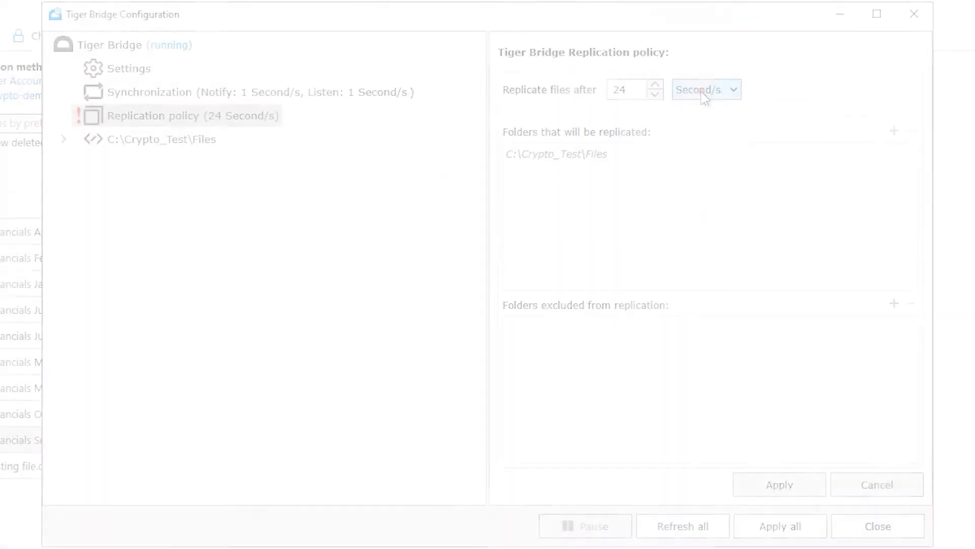
Set the Tiger Bridge replication policy's delay to 24 Hour/s and apply the change
left_click(705, 90)
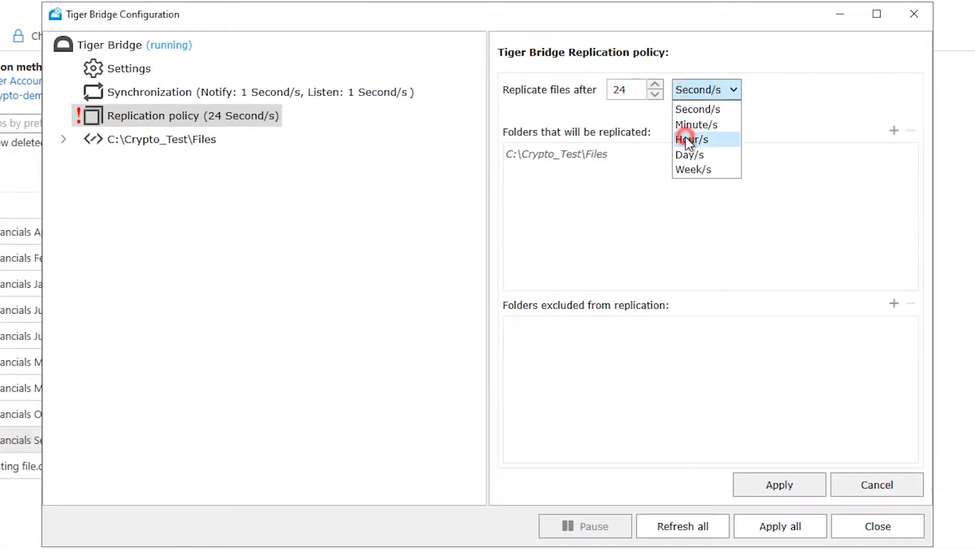
left_click(688, 141)
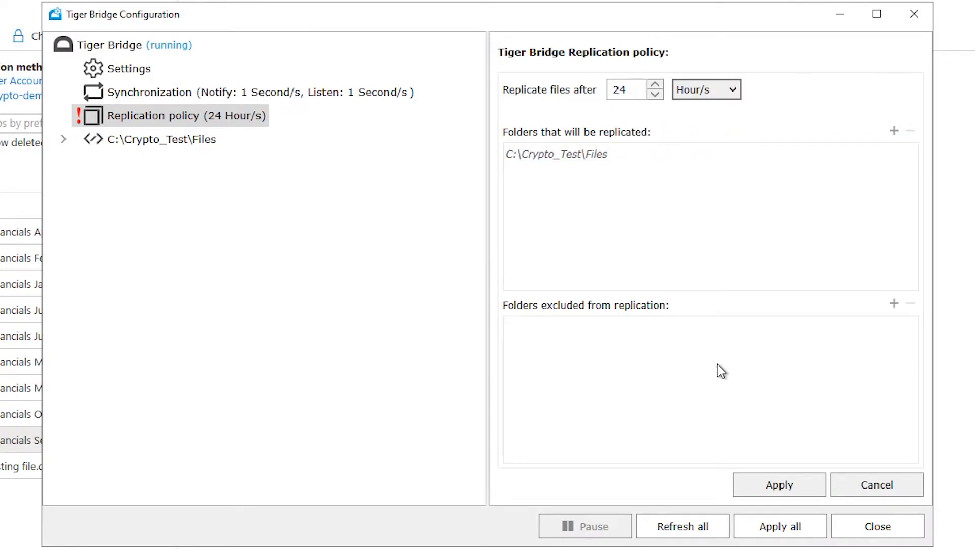
left_click(754, 488)
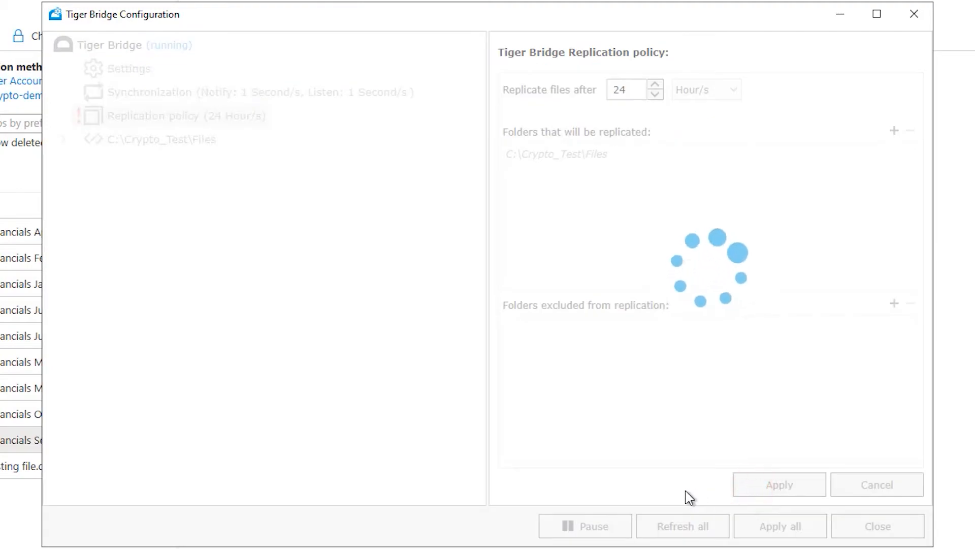
left_click(652, 318)
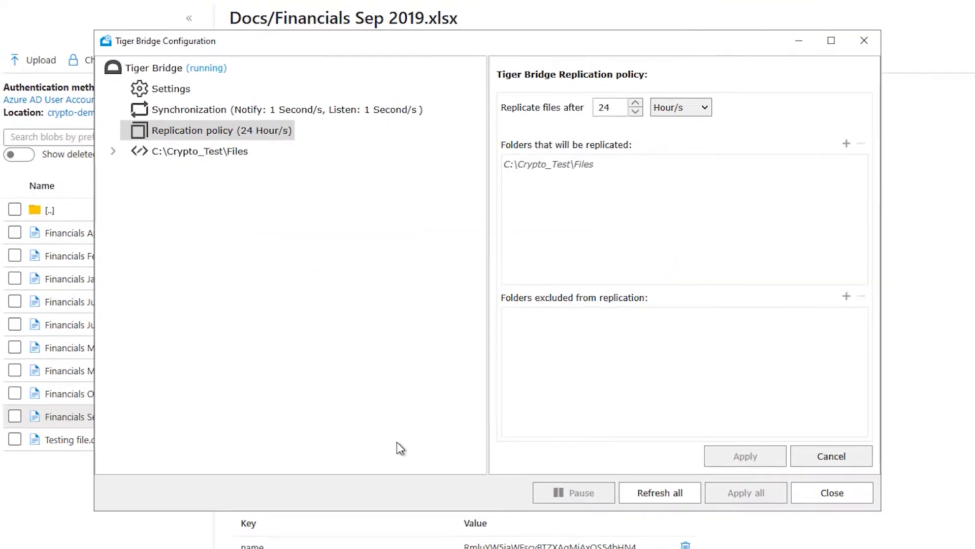
Return to the PS_Script folder and run the Encode_2 script with PowerShell on the local files
left_click(134, 538)
left_click(152, 499)
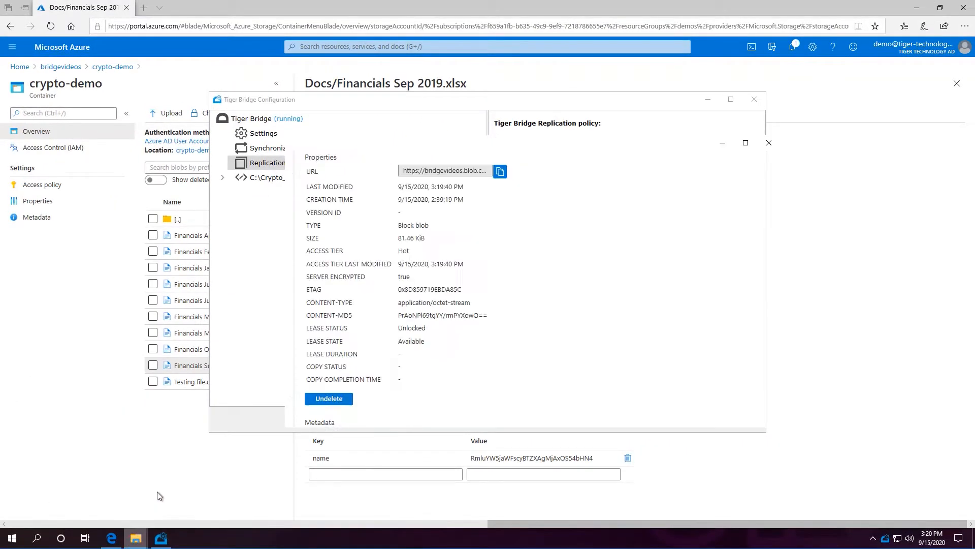
right_click(554, 208)
left_click(571, 220)
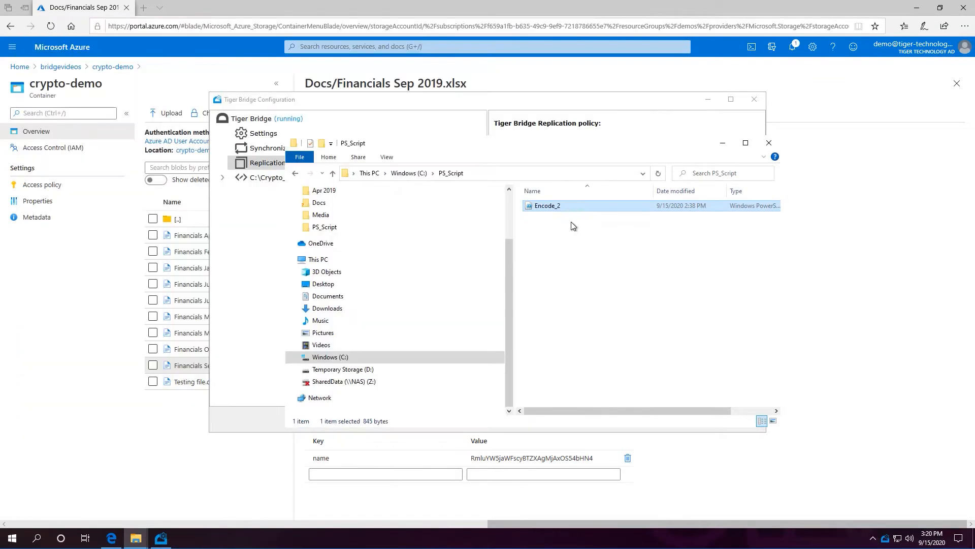
Check whether the local copy of Financials Sep 2019 opens in Excel, close Excel and minimize the Docs window
left_click(108, 498)
double_click(417, 203)
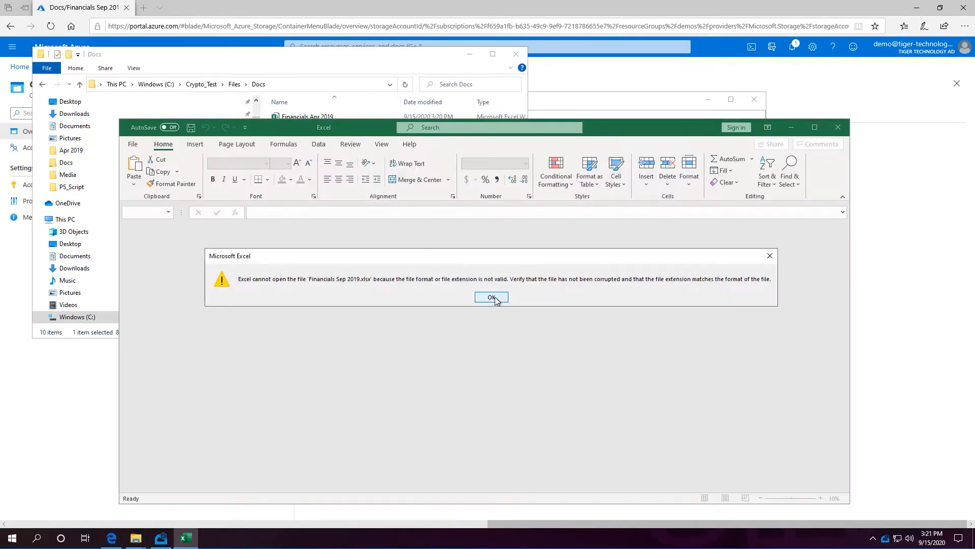
left_click(496, 297)
left_click(839, 124)
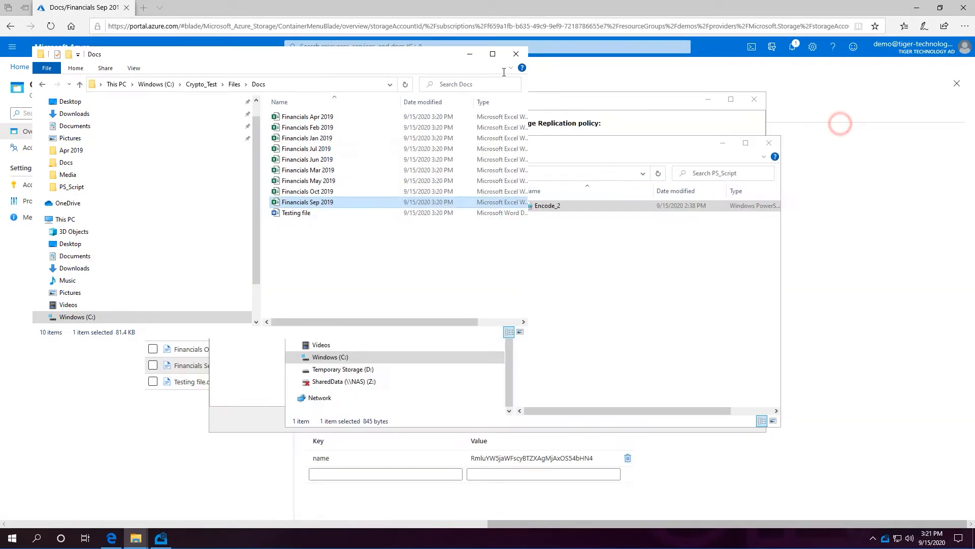
left_click(472, 55)
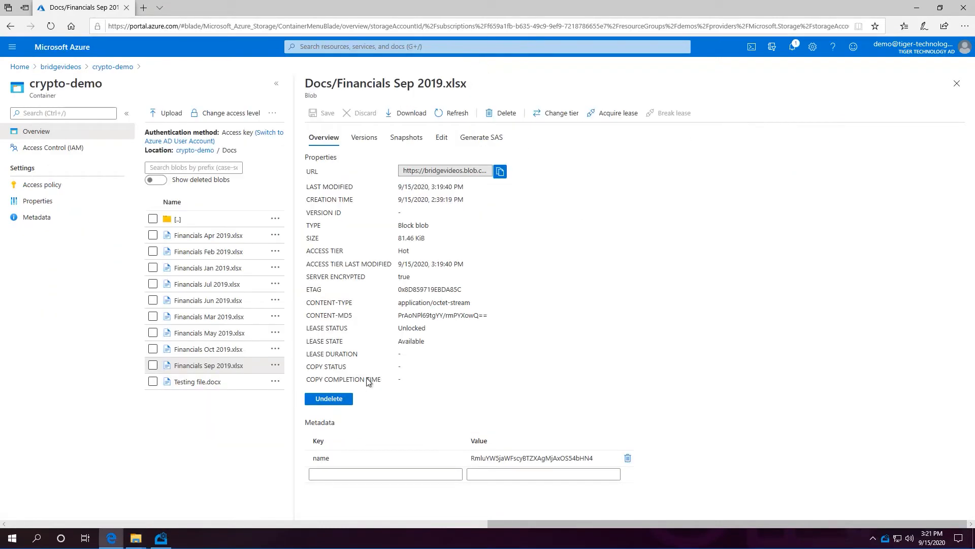
Refresh the Azure portal page, open the container's Docs folder, and download and open Financials Sep 2019.xlsx in Excel
key("F5")
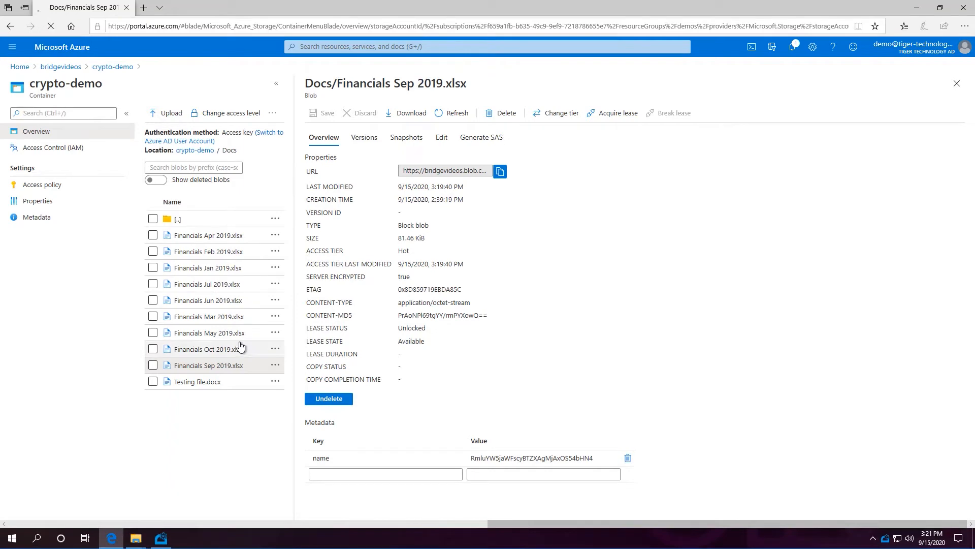
left_click(181, 215)
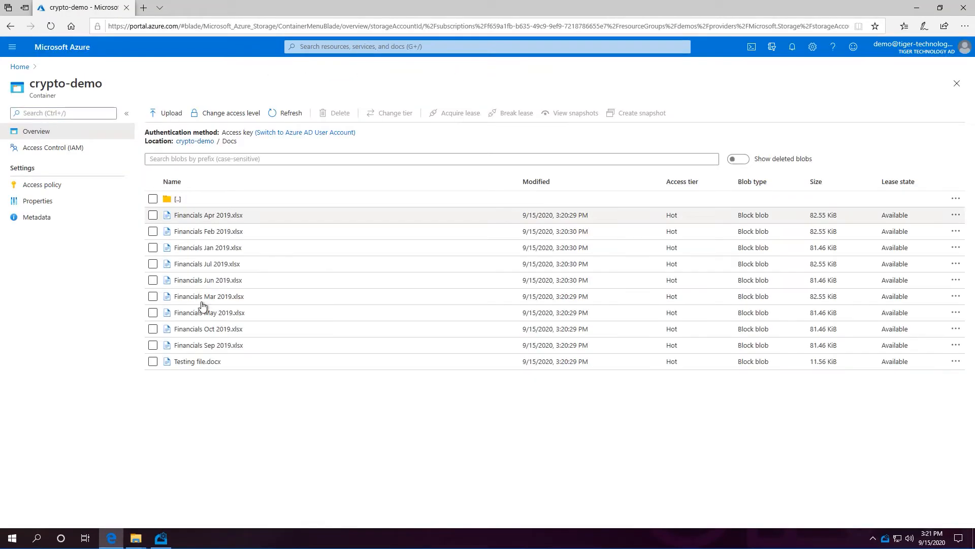
left_click(221, 345)
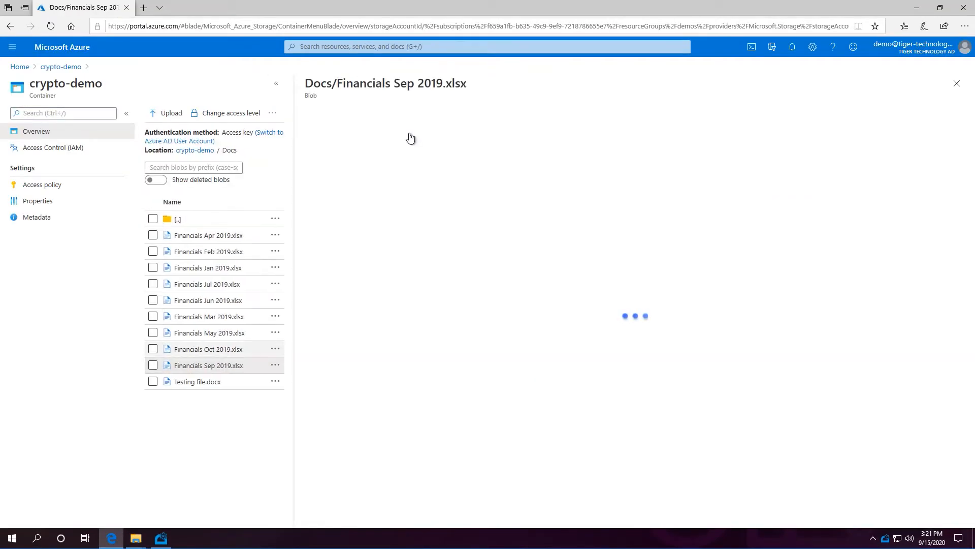
left_click(426, 110)
left_click(519, 514)
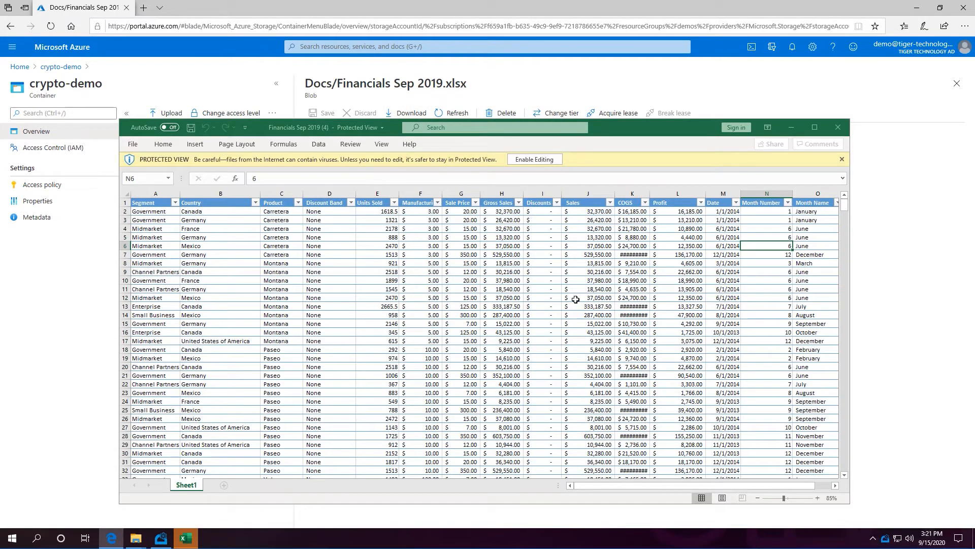
Close the downloaded workbook, return to Tiger Bridge Configuration, set the replication policy's delay to 2 Second/s and apply it
left_click(838, 127)
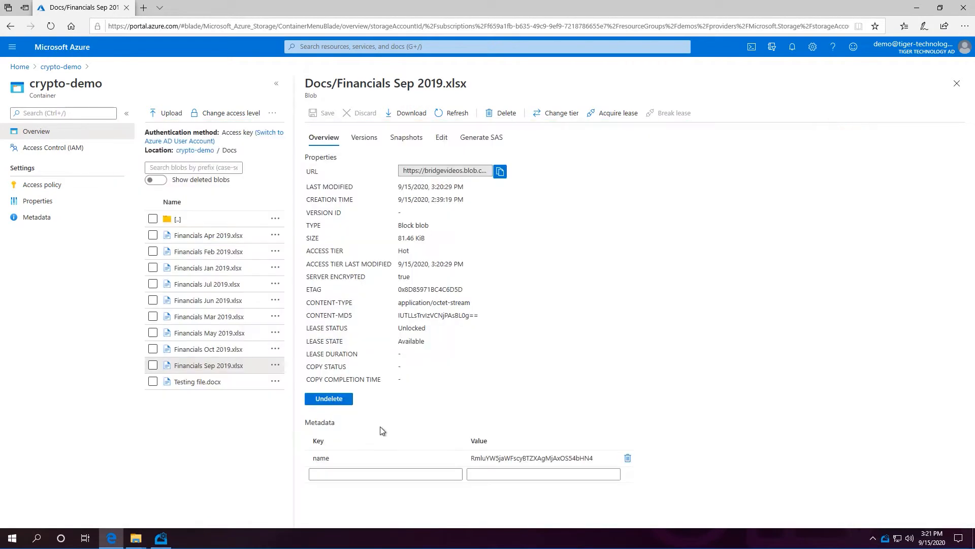
left_click(160, 538)
mouse_move(135, 538)
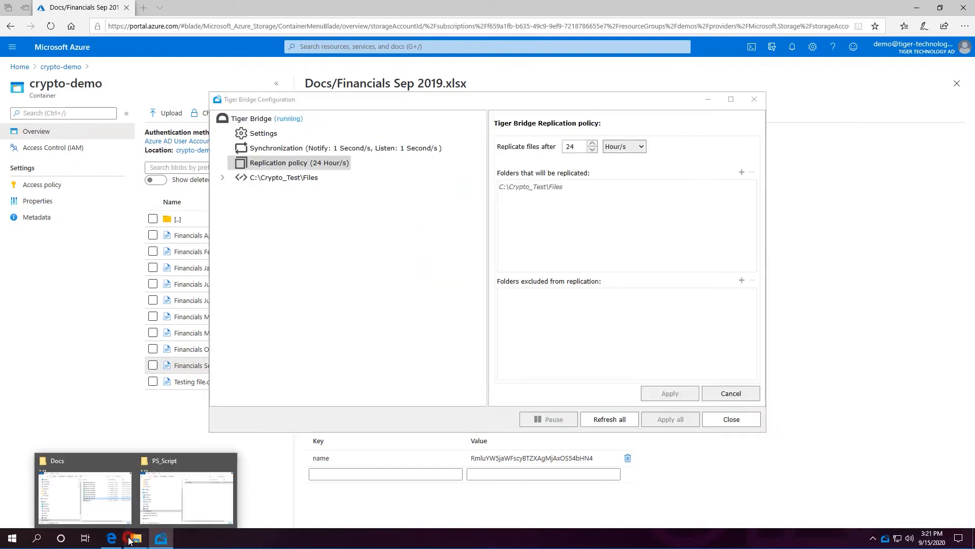
left_click(173, 488)
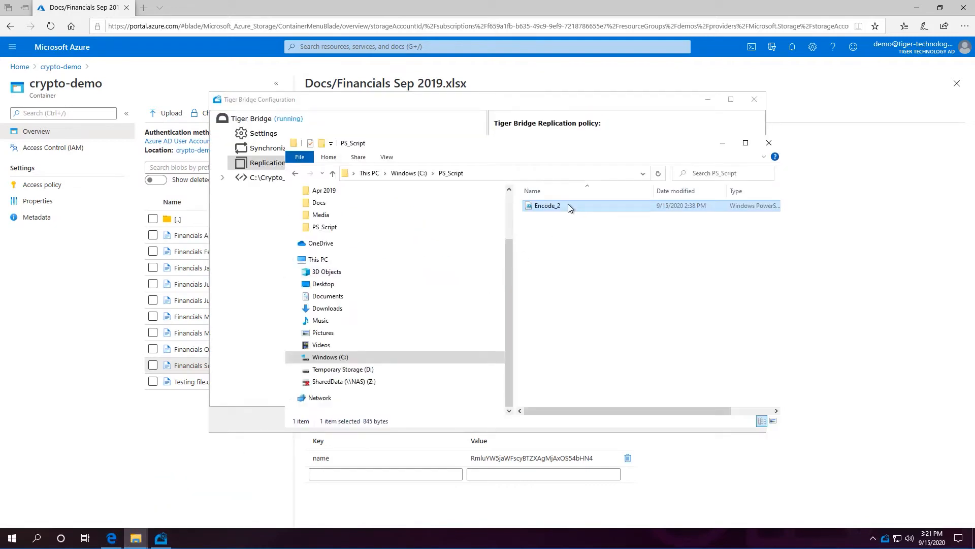
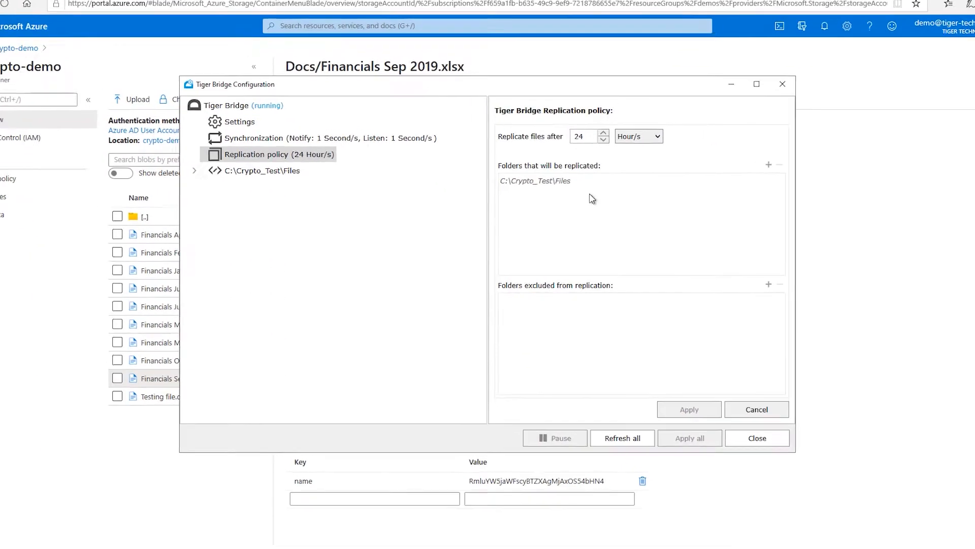
left_click(591, 136)
key("BackSpace")
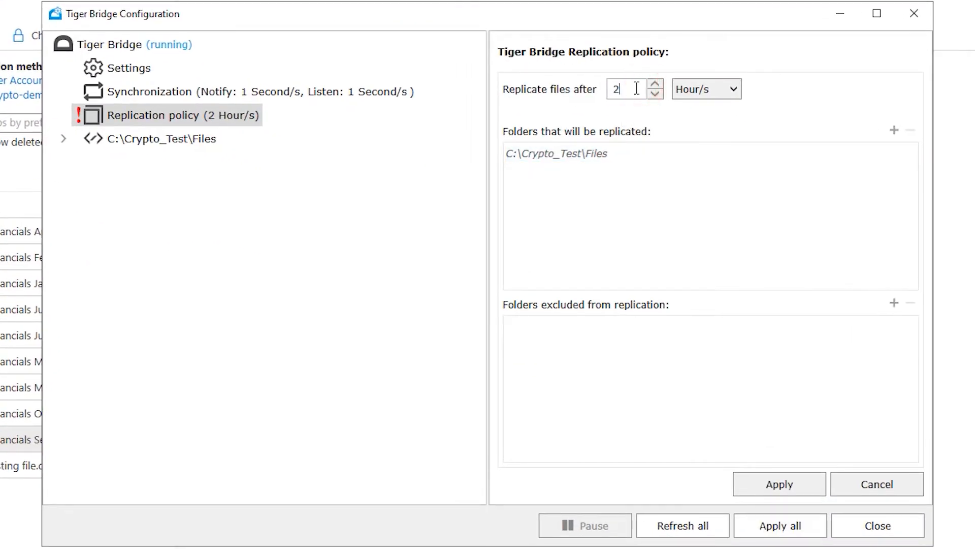
left_click(683, 89)
left_click(699, 107)
left_click(783, 488)
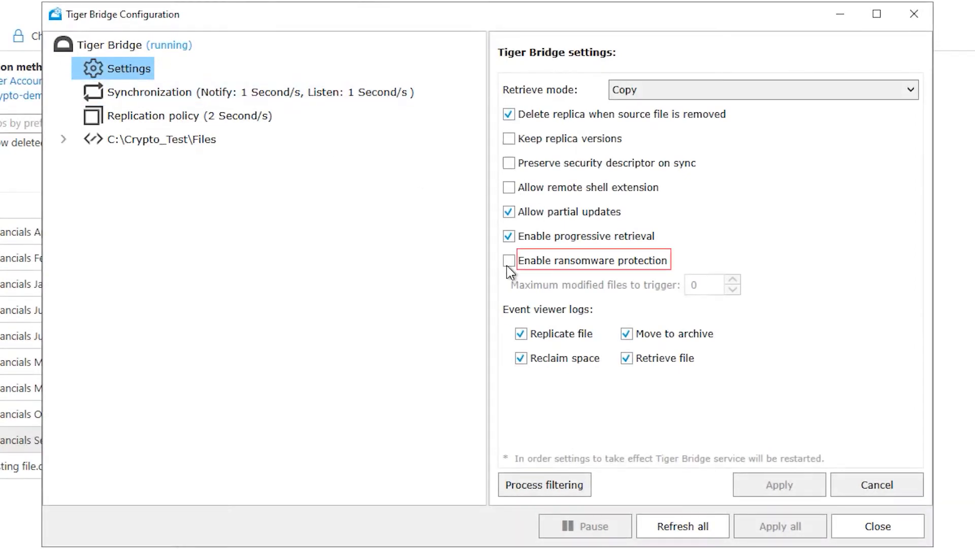
Enable ransomware protection in the Tiger Bridge settings with a maximum of 10 modified files, apply it and restart the service
left_click(508, 261)
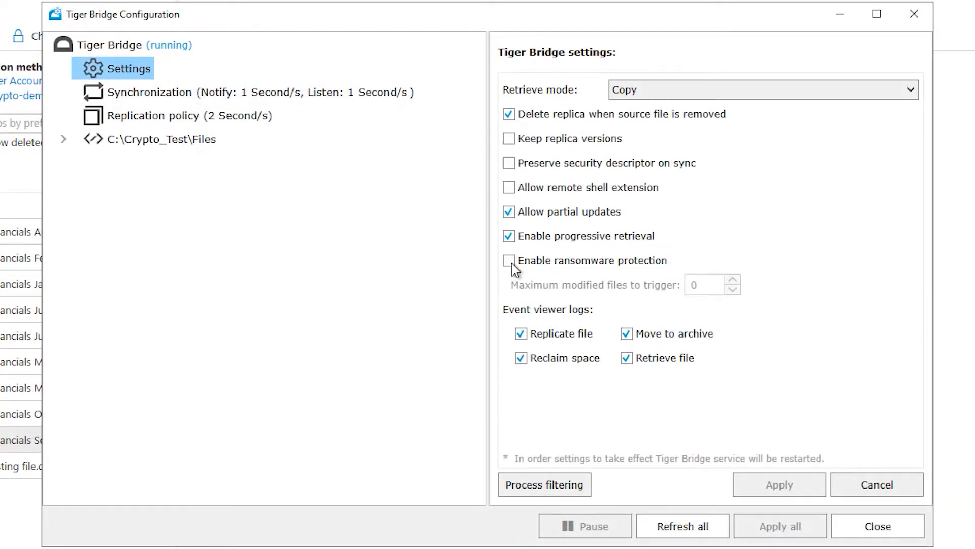
double_click(697, 285)
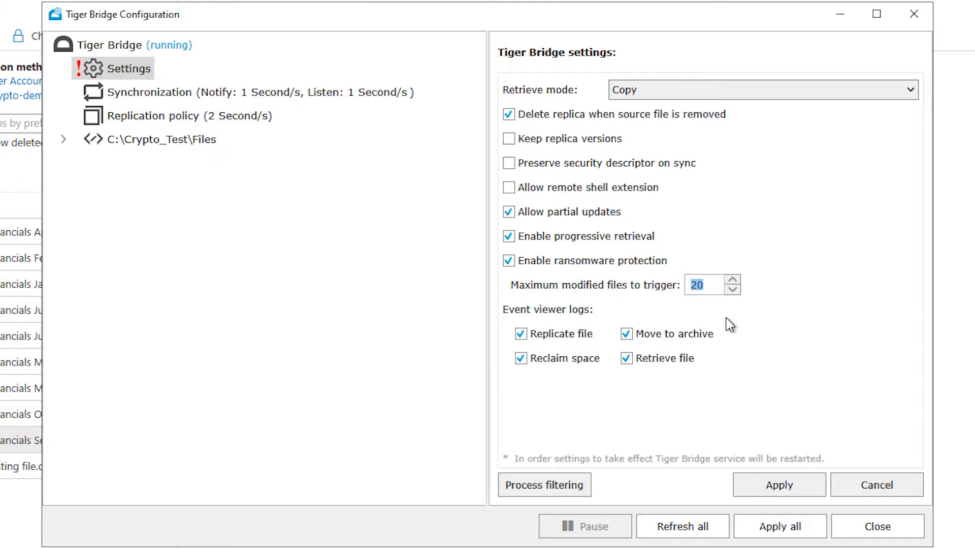
type("10")
left_click(776, 482)
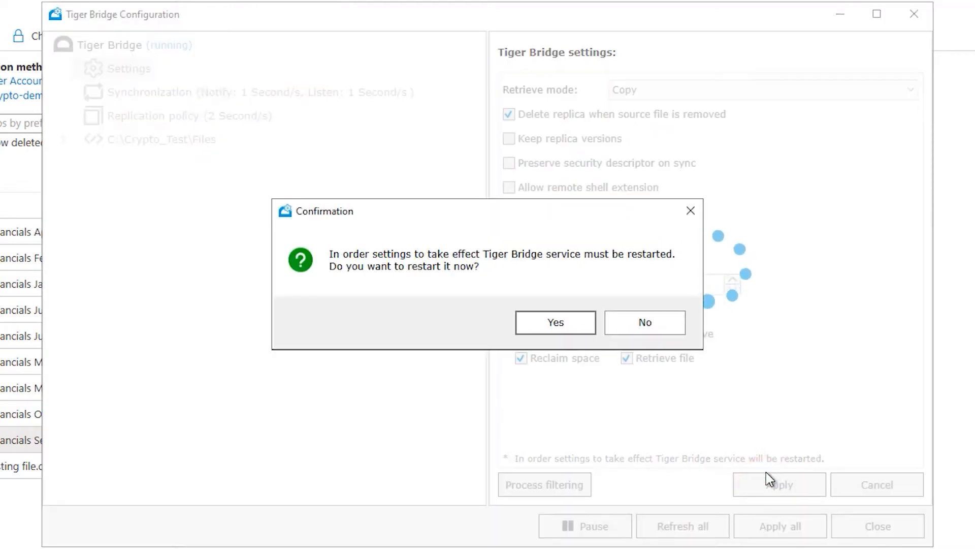
left_click(551, 321)
left_click(635, 311)
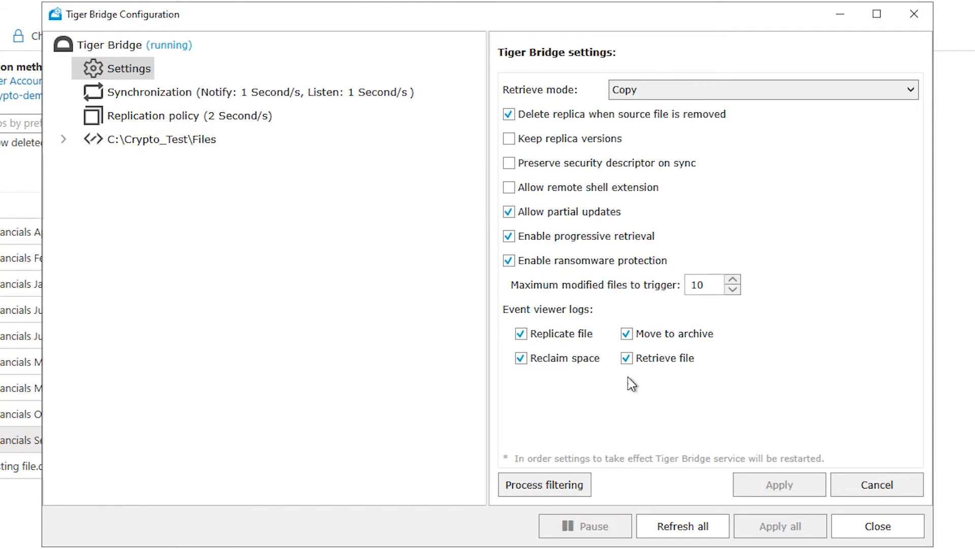
Run the Encode_2 script from the PS_Script folder with PowerShell and minimize the folder window
mouse_move(137, 539)
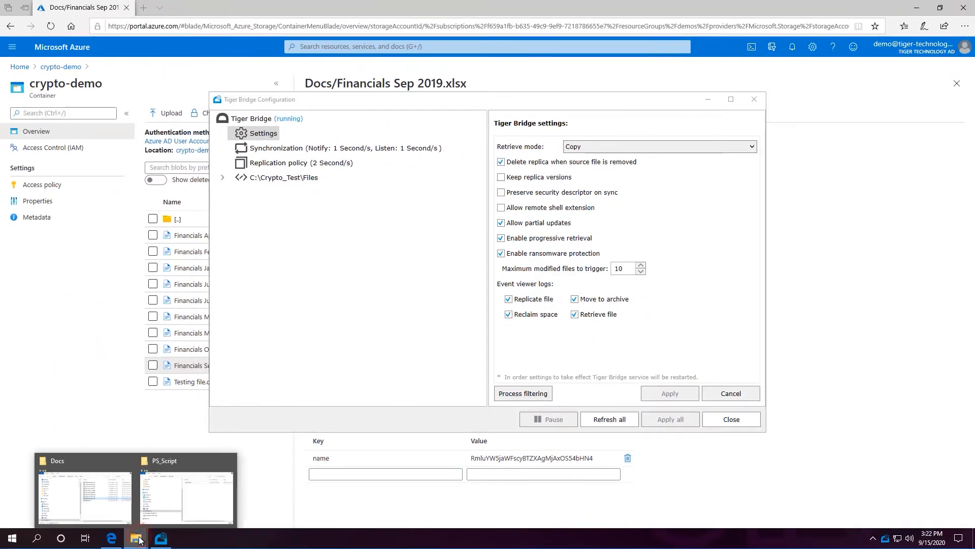
left_click(163, 497)
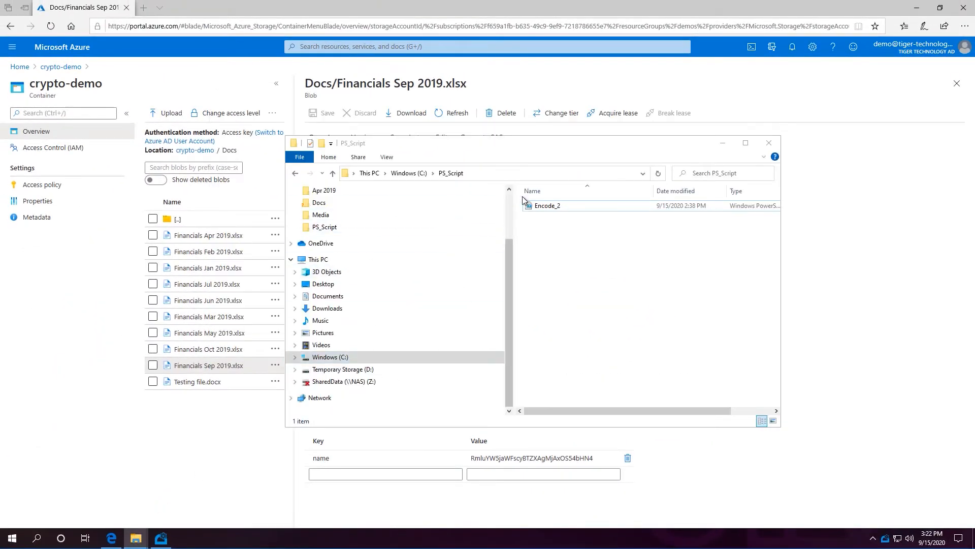
left_click(546, 206)
right_click(546, 206)
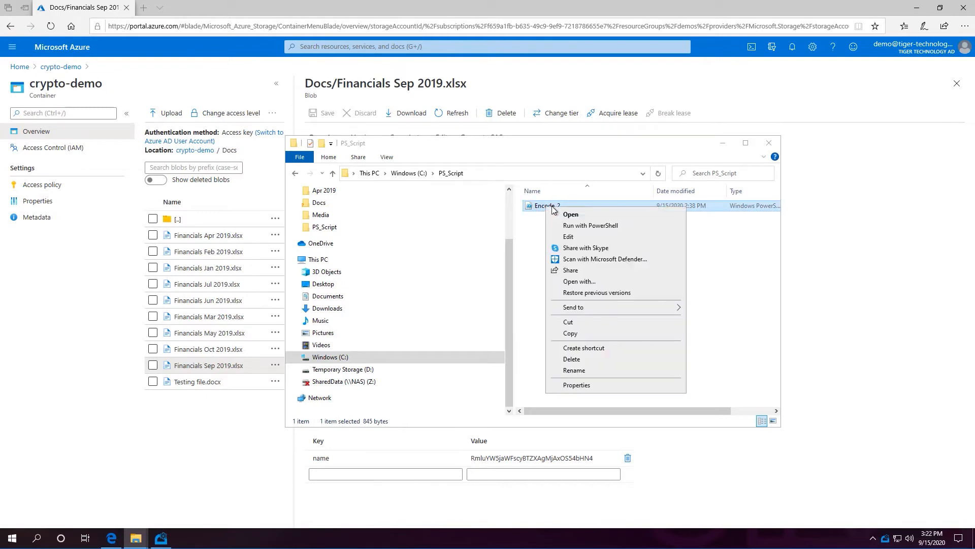
left_click(580, 225)
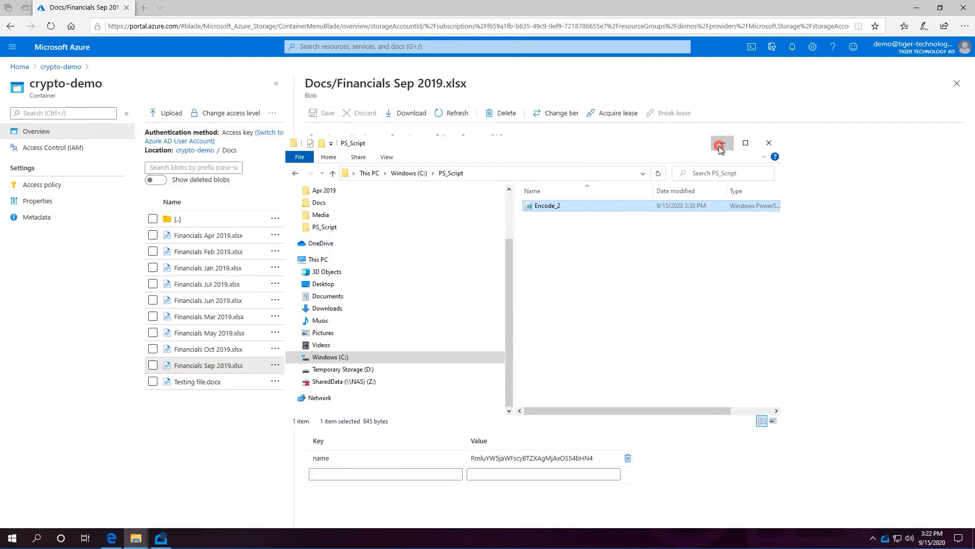
left_click(721, 143)
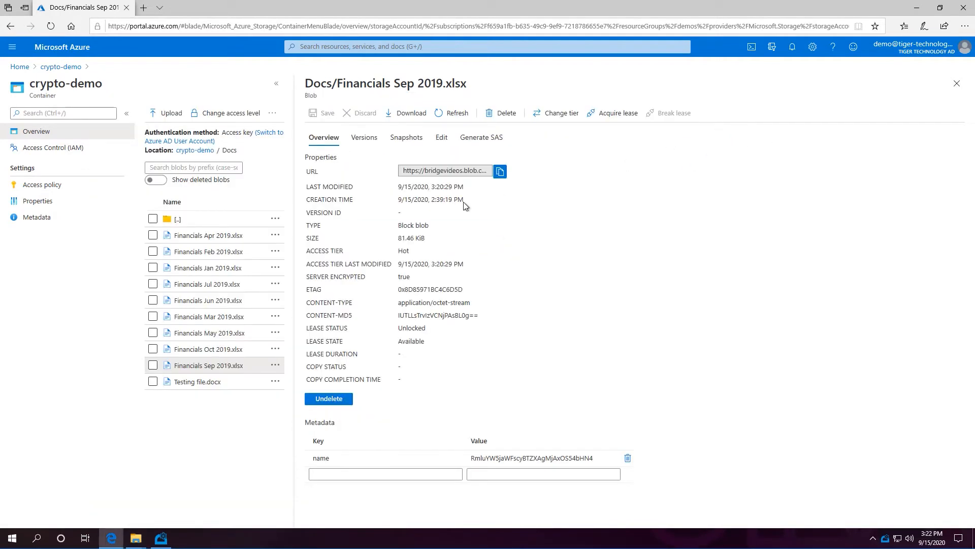
Check whether Financials Sep 2019 in the local Docs folder opens in Excel, then close Excel
left_click(161, 537)
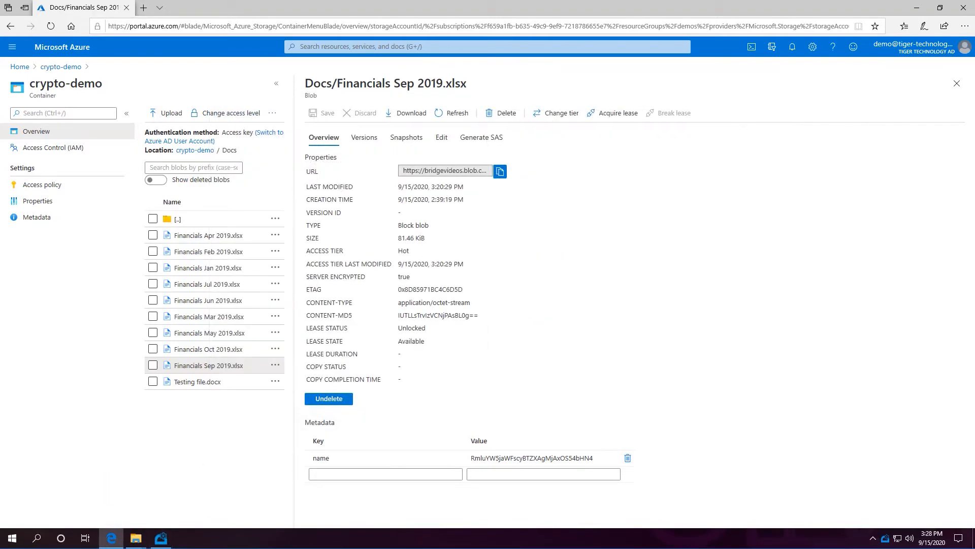
mouse_move(136, 537)
left_click(110, 499)
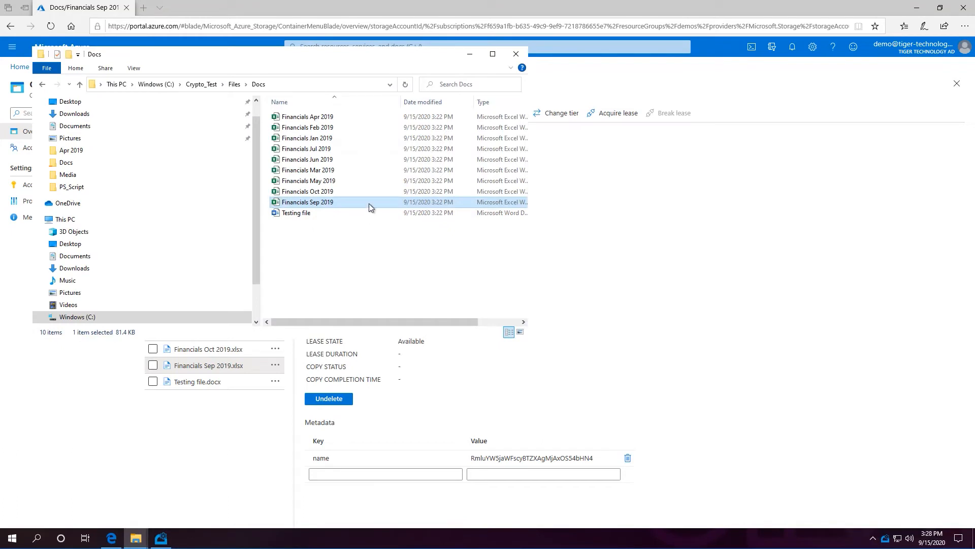
double_click(344, 202)
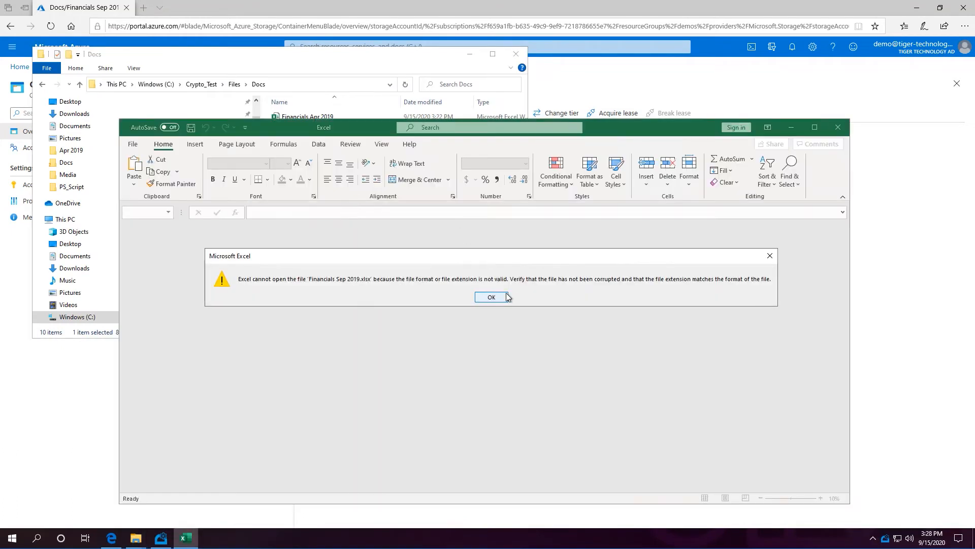
left_click(506, 297)
left_click(838, 126)
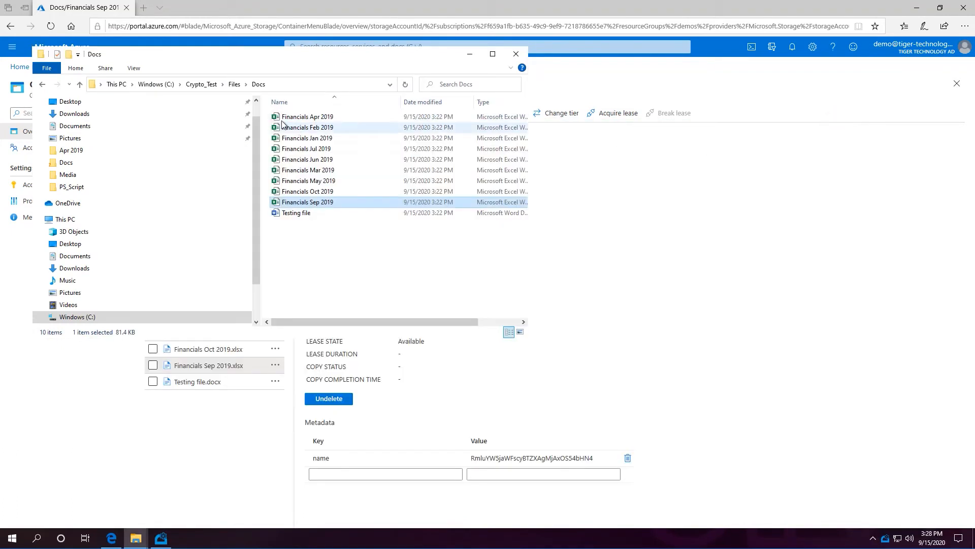
Go up to the Files folder and inspect the Docs folder's Bridge replication status in its properties
left_click(235, 85)
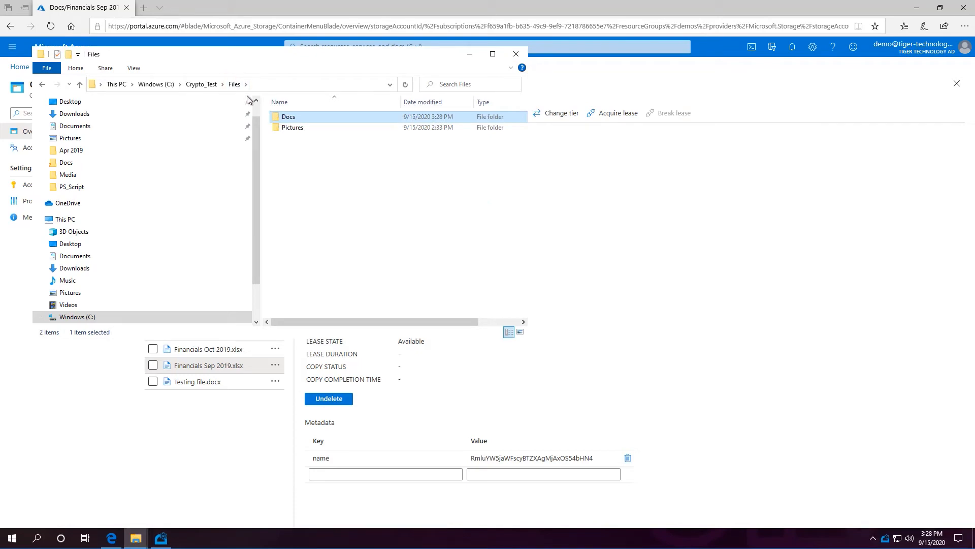
right_click(283, 122)
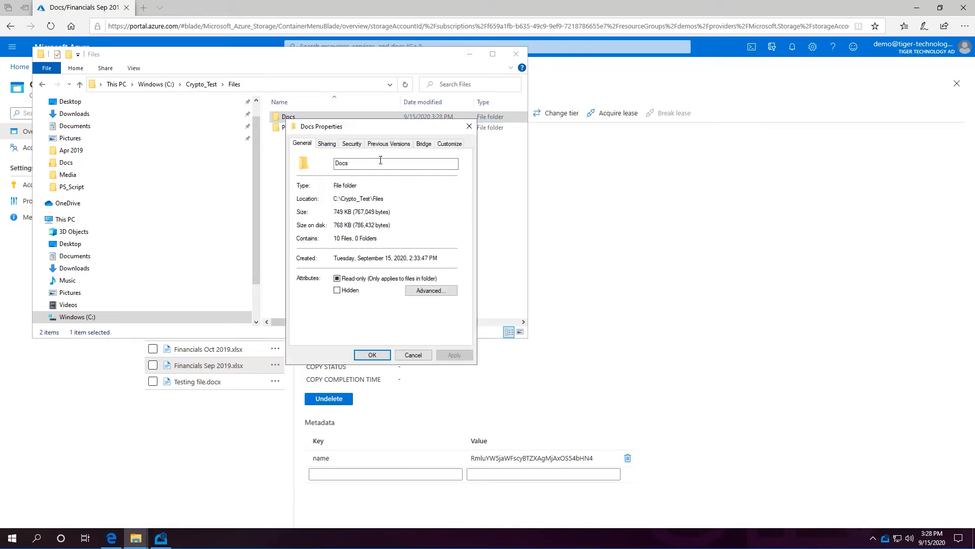
left_click(429, 136)
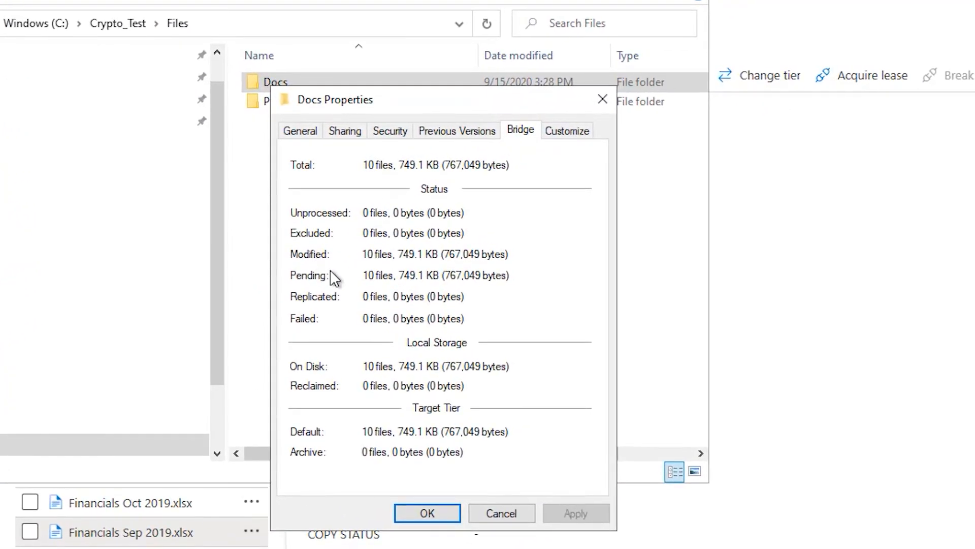
left_click(501, 516)
Inspect the Pictures folder's Bridge replication status in its properties and close the dialog
right_click(380, 102)
left_click(436, 464)
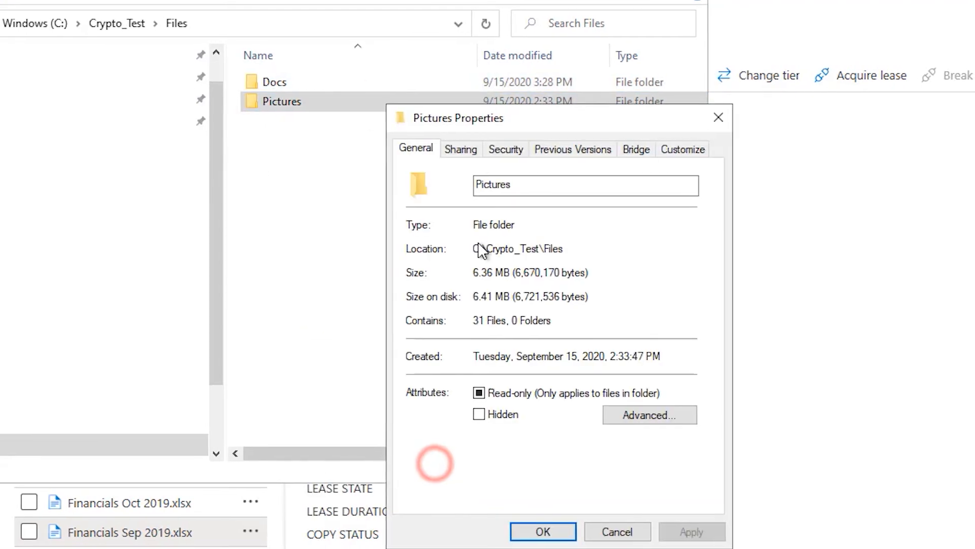
left_click(637, 149)
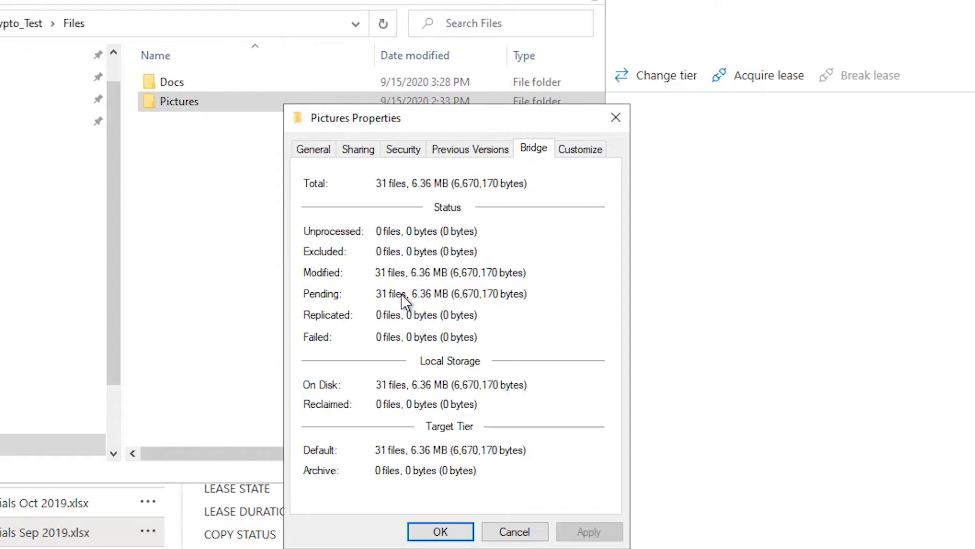
left_click(508, 529)
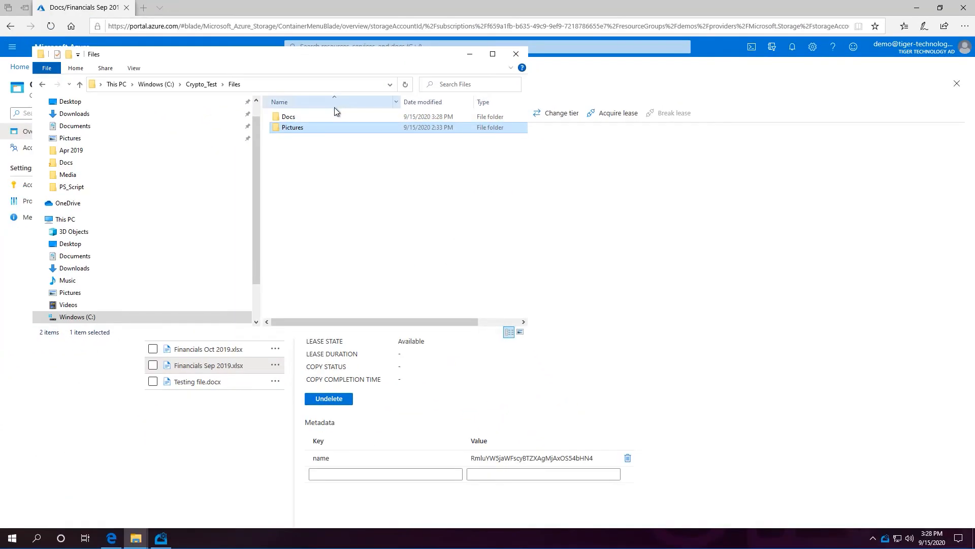
Refresh the crypto-demo container in the Azure portal, then download Financials Sep 2019.xlsx from its Docs folder and open it
left_click(257, 367)
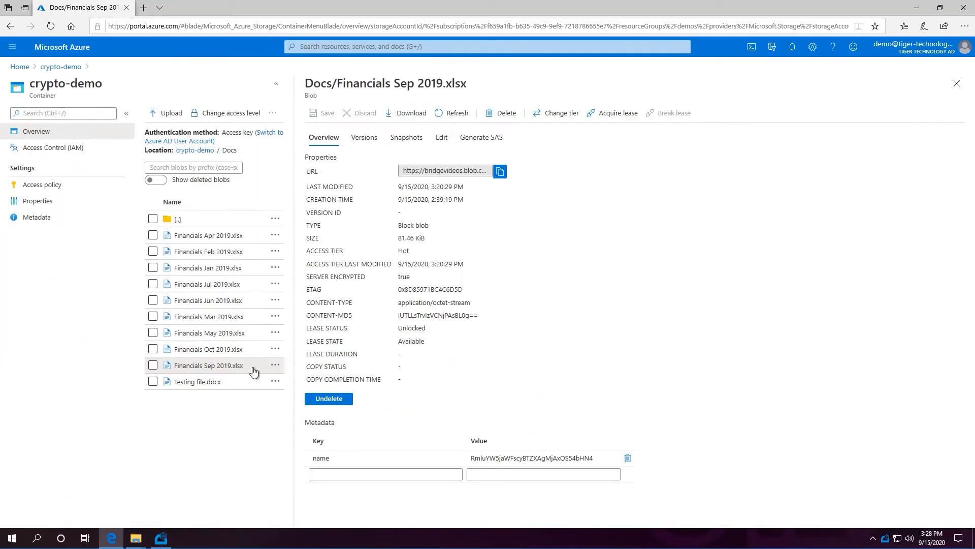
key("F5")
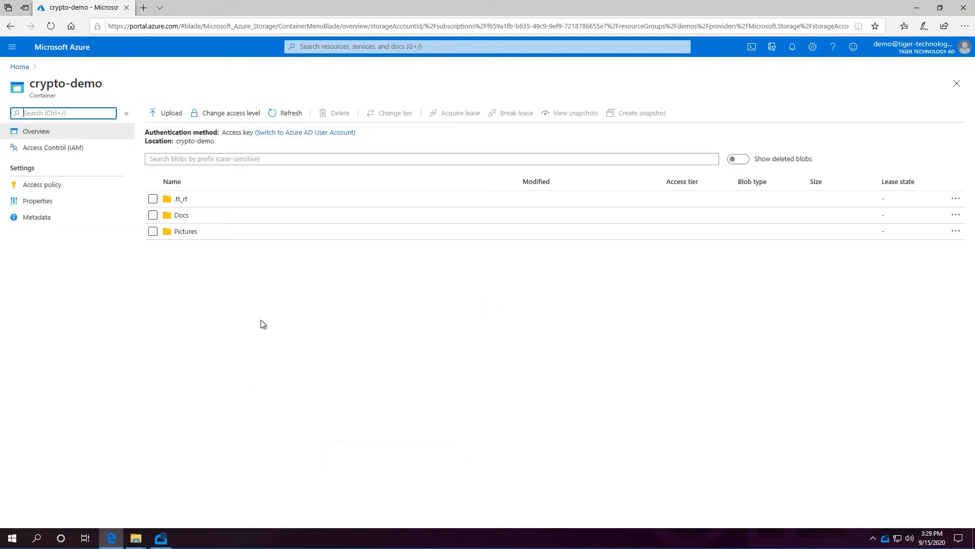
left_click(181, 215)
left_click(204, 344)
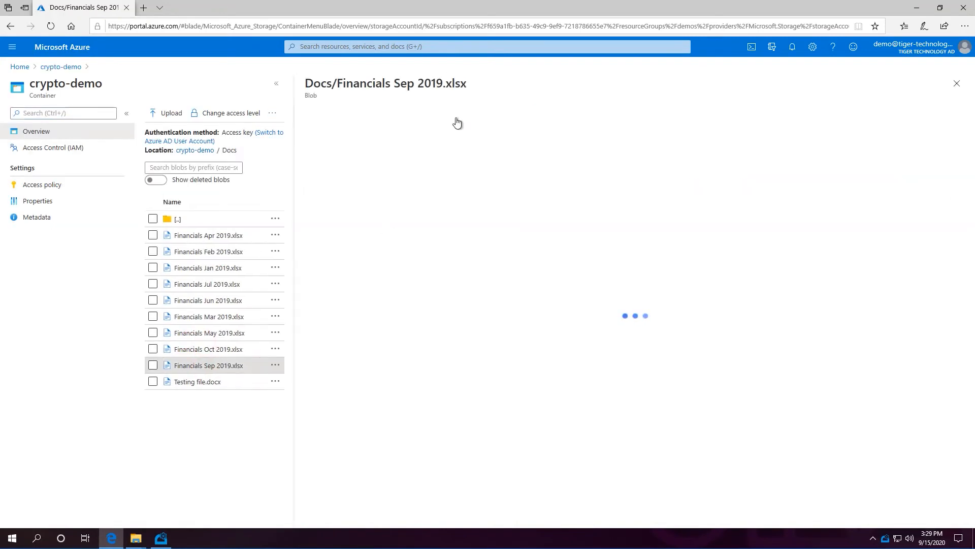
left_click(411, 113)
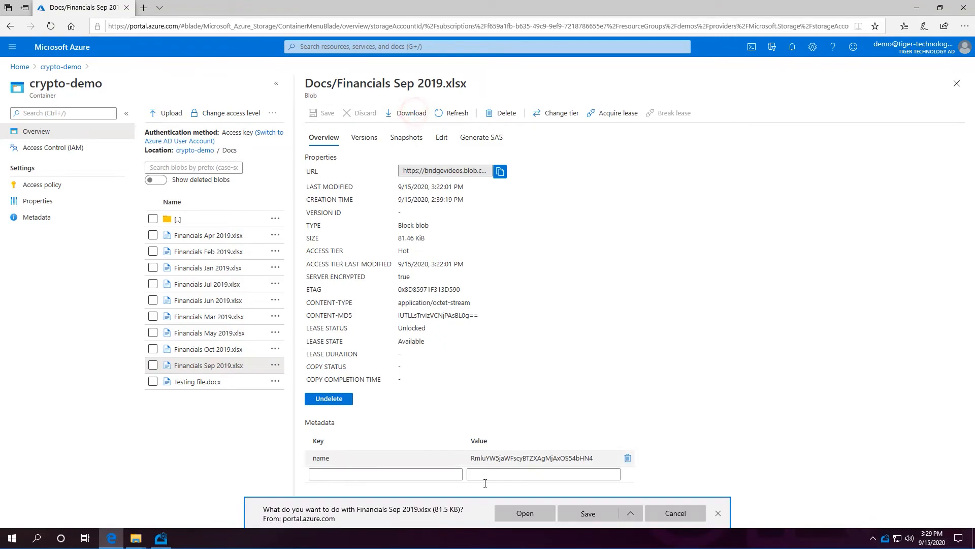
left_click(507, 511)
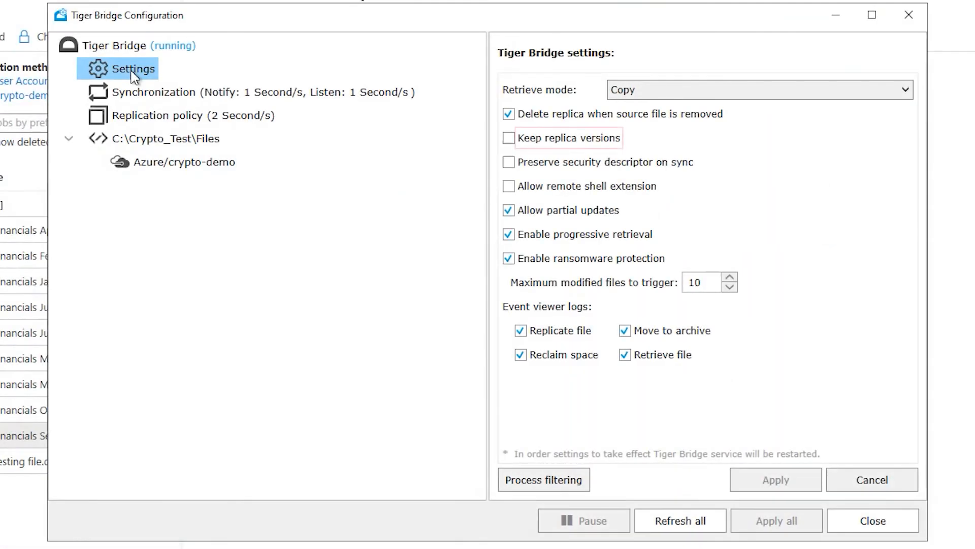
Enable Keep replica versions and disable ransomware protection in the Tiger Bridge settings, apply the changes and restart the service
left_click(509, 137)
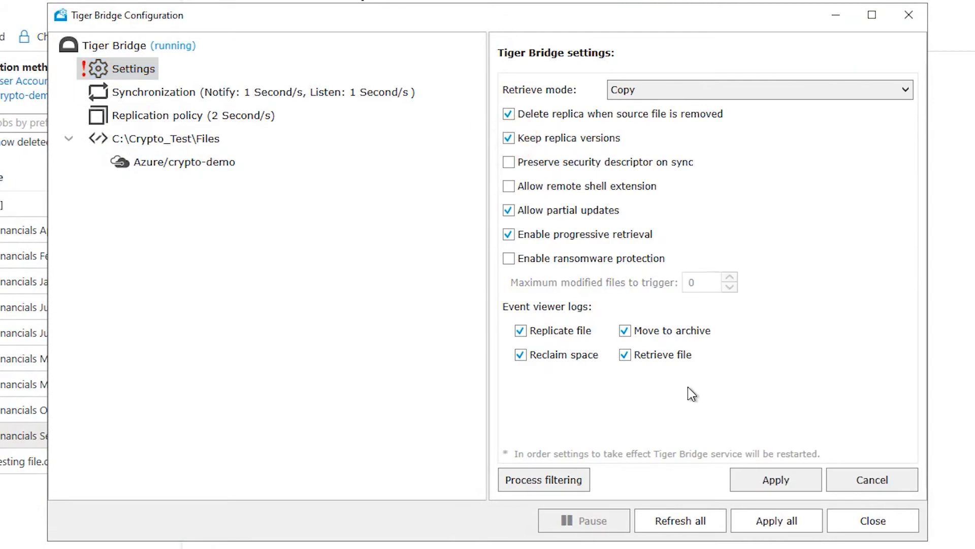
left_click(744, 480)
left_click(553, 321)
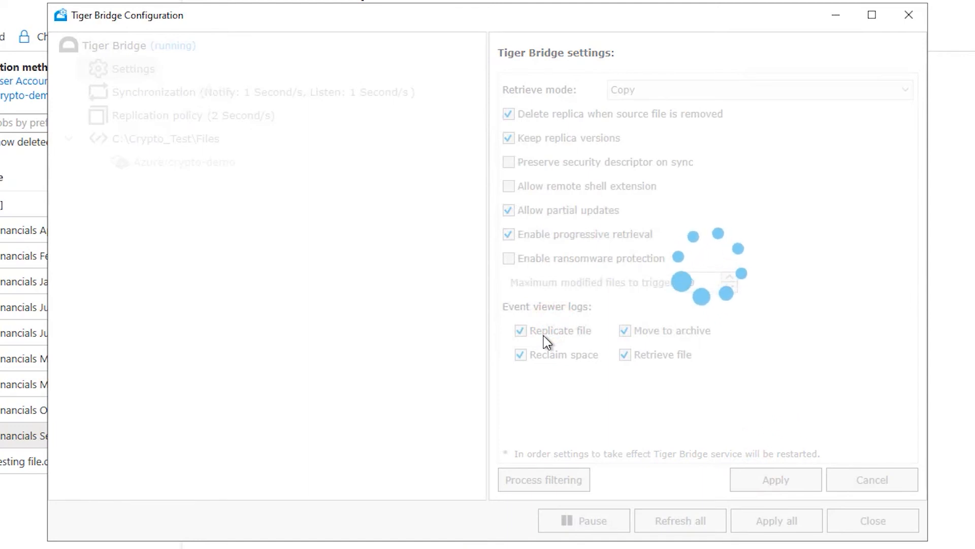
left_click(630, 323)
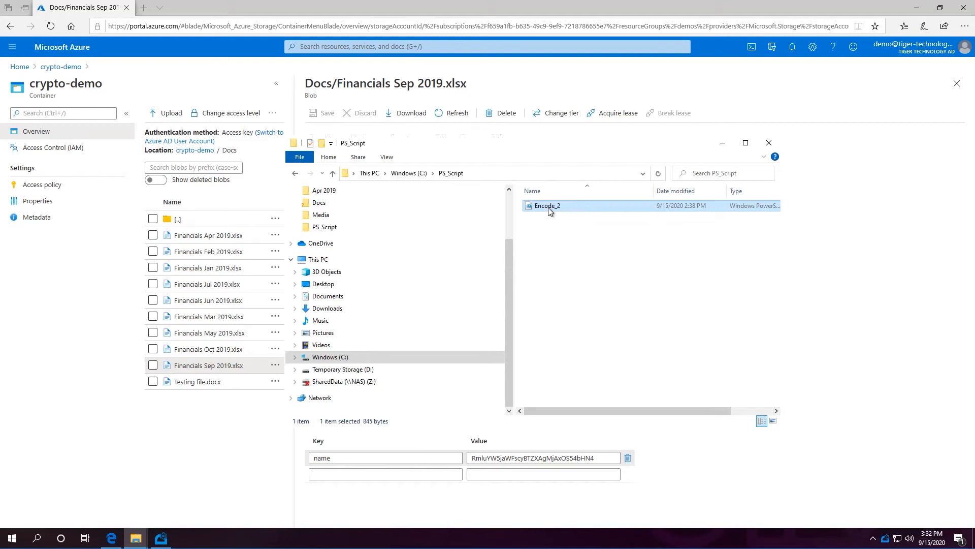
Run the Encode_2 script in the PS_Script folder with PowerShell to encode the local files again
right_click(547, 209)
left_click(564, 224)
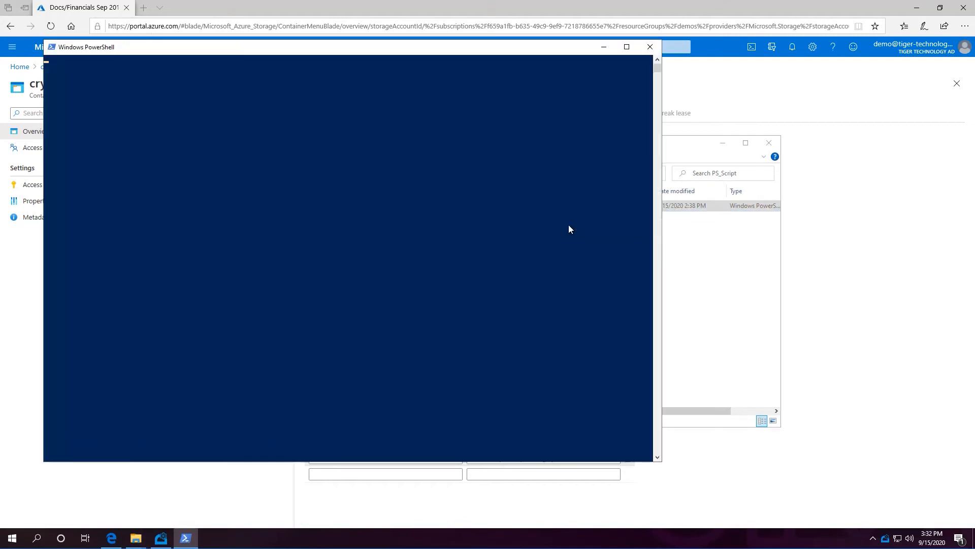
left_click(645, 52)
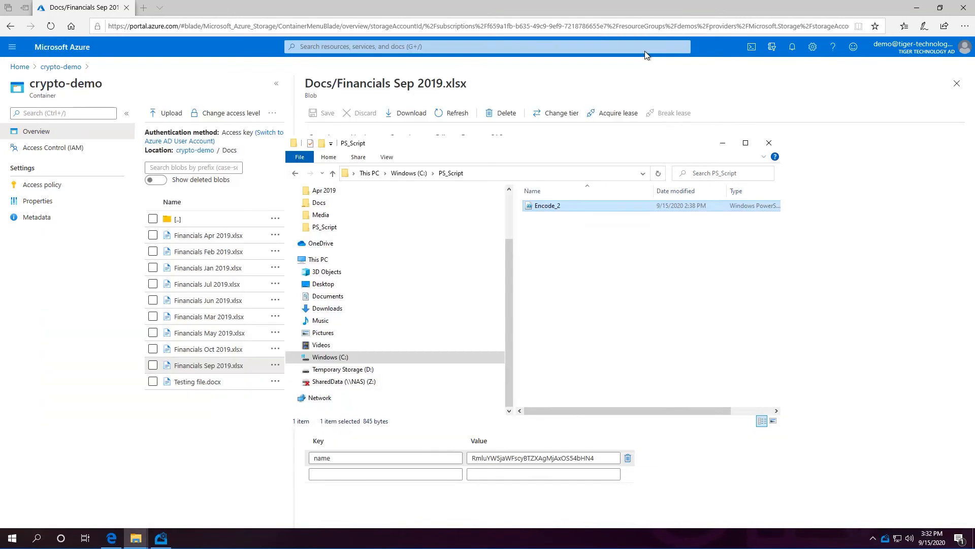
Open Financials Sep 2019 from the local Docs folder to check whether it is readable, then close Excel
mouse_move(136, 538)
left_click(105, 486)
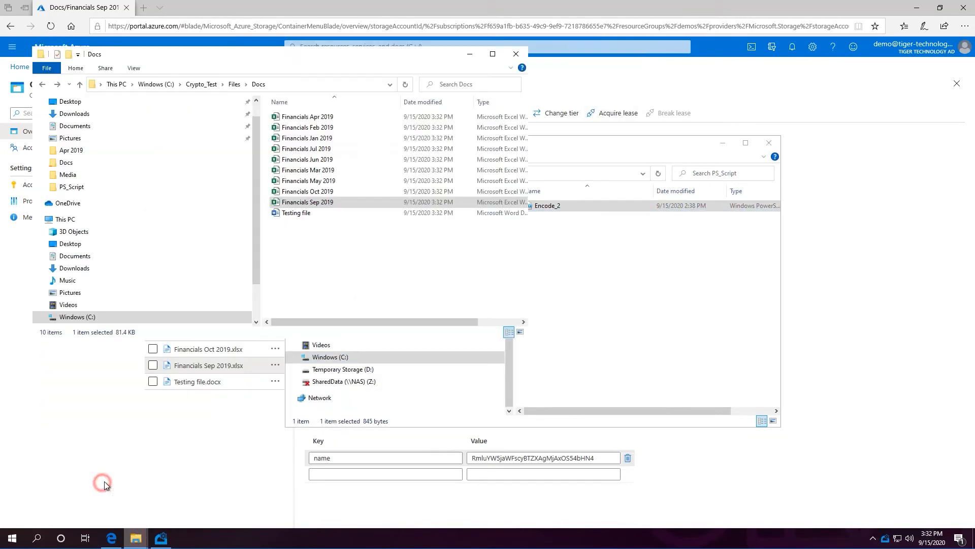
double_click(324, 201)
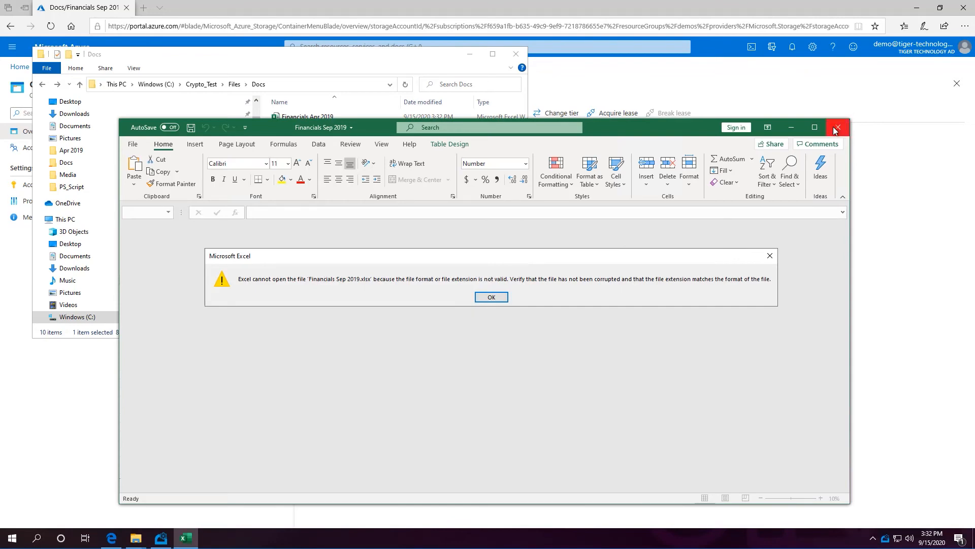
left_click(838, 127)
Return to the local Docs folder and display the stored versions of Financials Sep 2019 in its properties
left_click(111, 537)
mouse_move(136, 537)
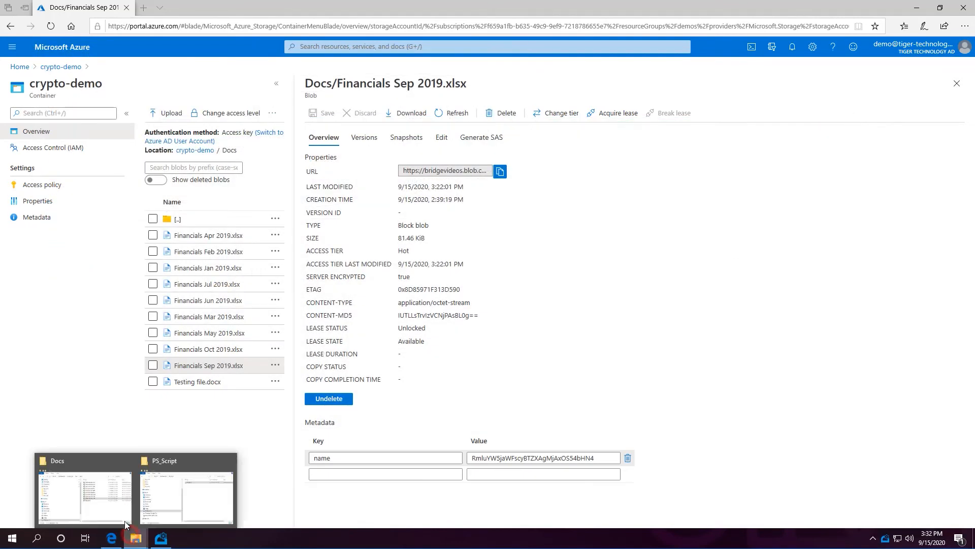
left_click(102, 501)
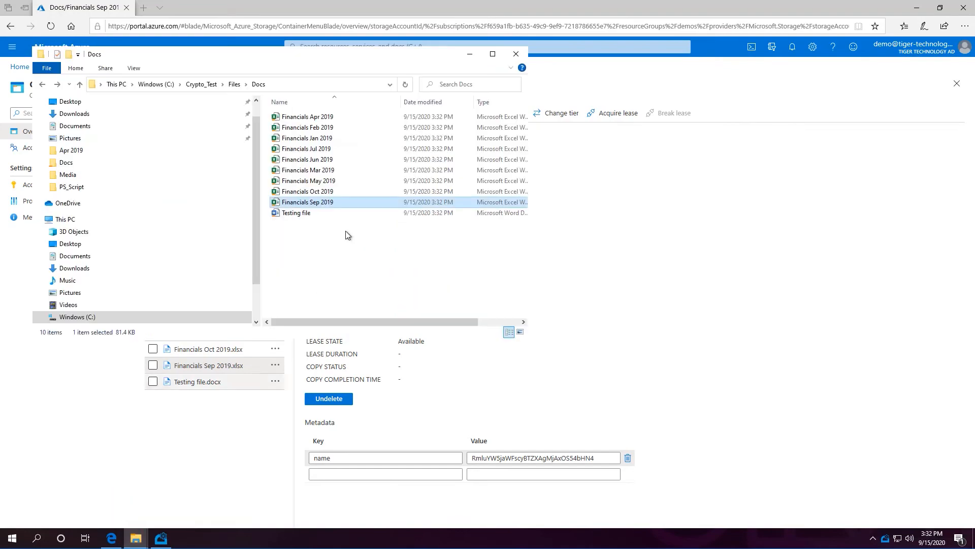
right_click(331, 200)
left_click(405, 396)
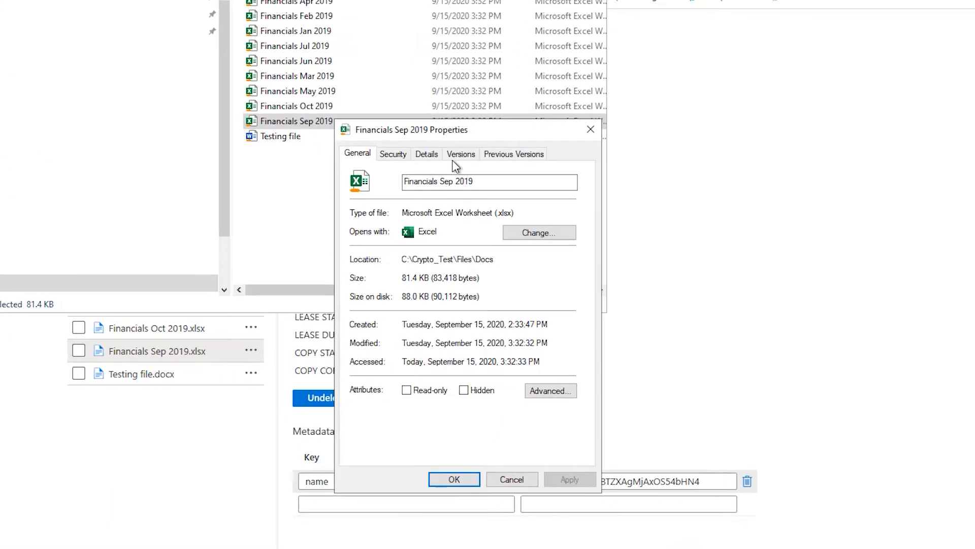
left_click(425, 225)
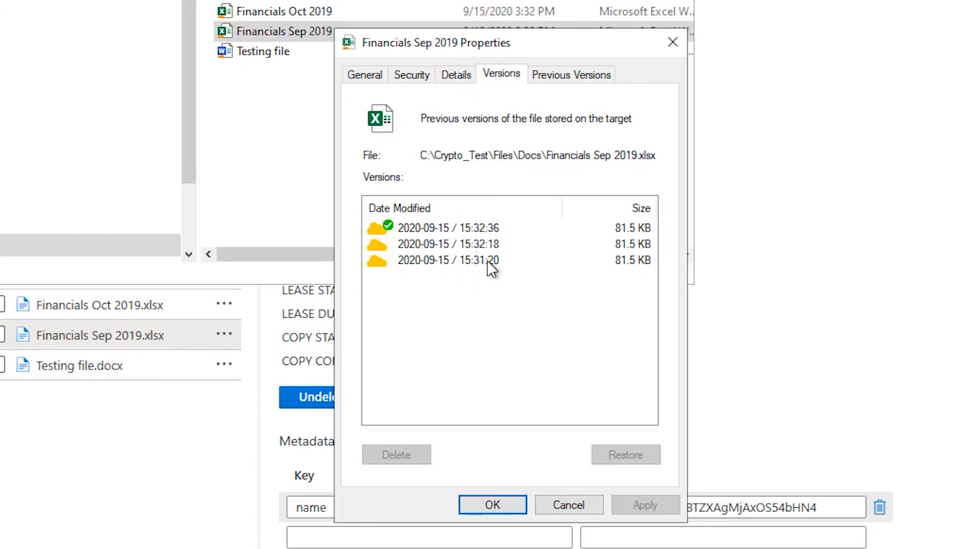
Restore the 2020-09-15 / 15:32:18 version of Financials Sep 2019, then open the file to check it and close Excel
left_click(472, 244)
left_click(628, 454)
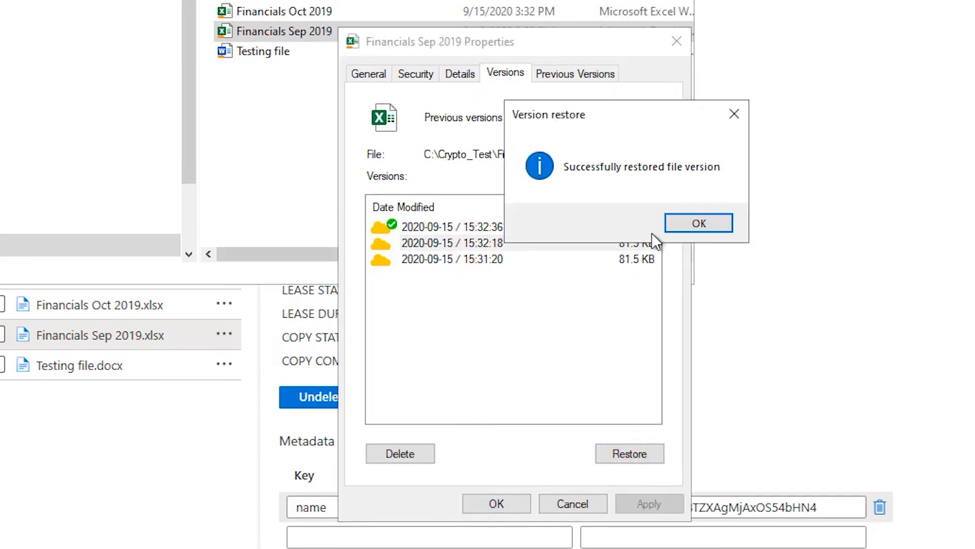
left_click(678, 219)
left_click(497, 503)
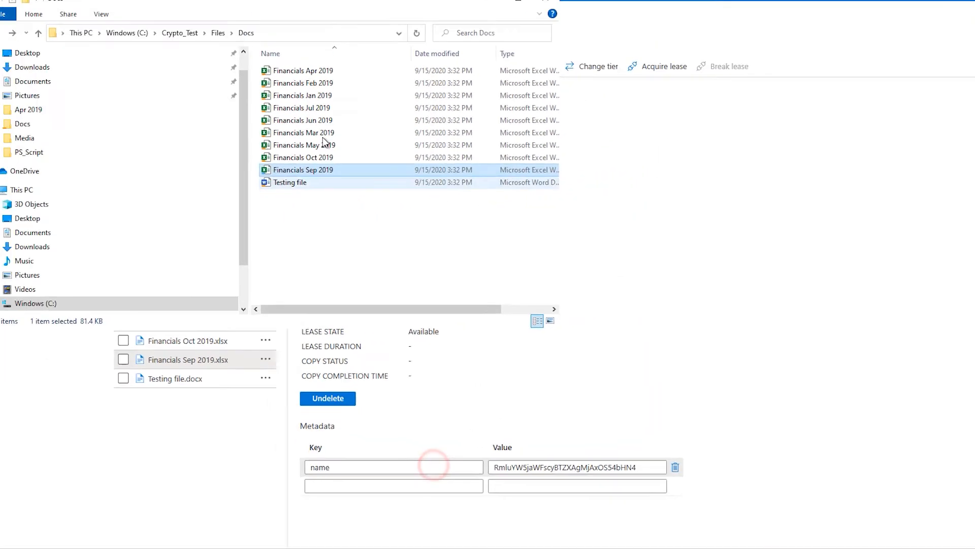
double_click(294, 32)
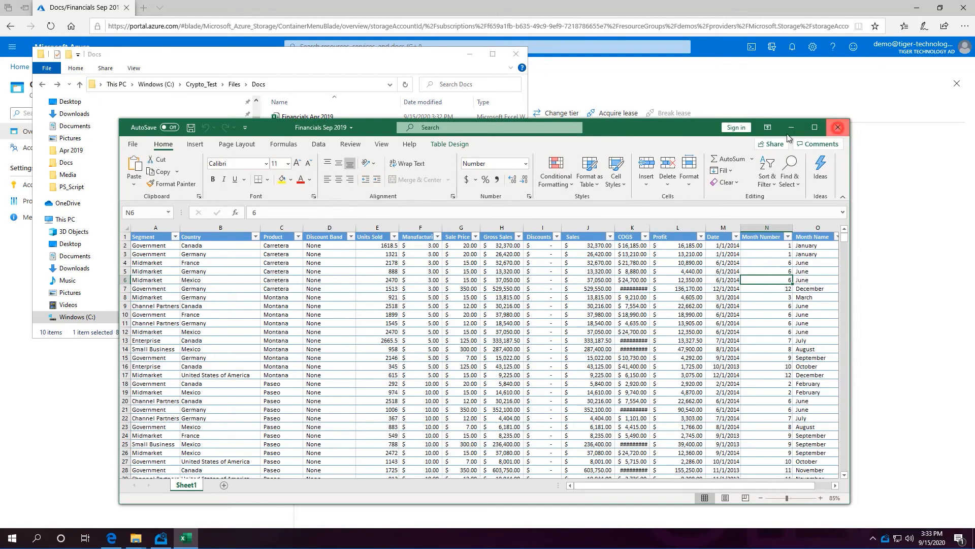
left_click(839, 127)
In the version properties of the Docs folder under Files, set the timestamp to 9/15/2020 3:32:19 PM and analyze the content
left_click(234, 85)
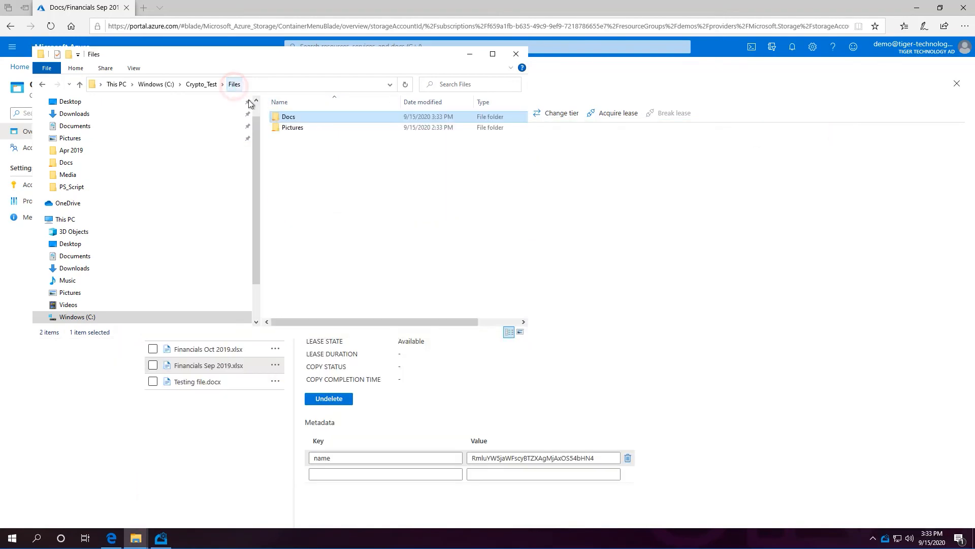
right_click(298, 116)
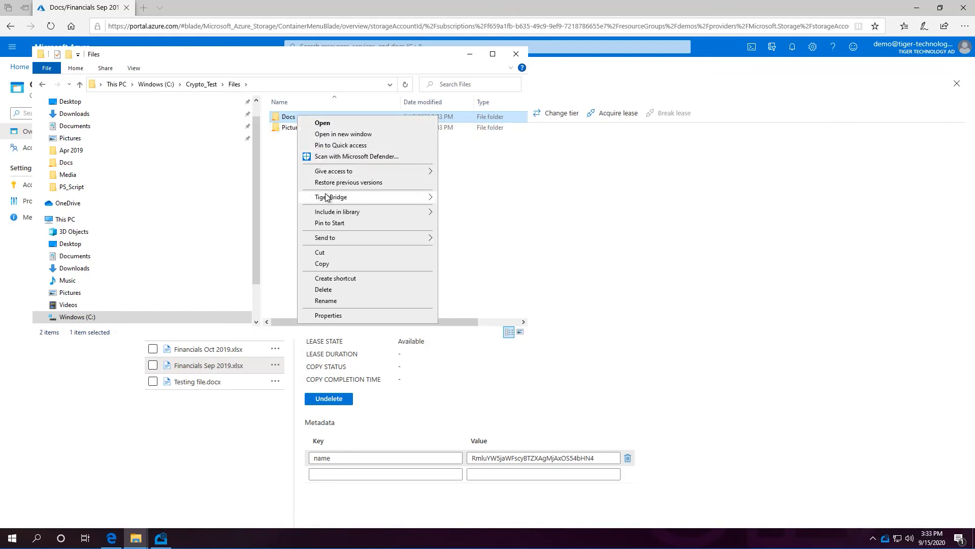
mouse_move(328, 197)
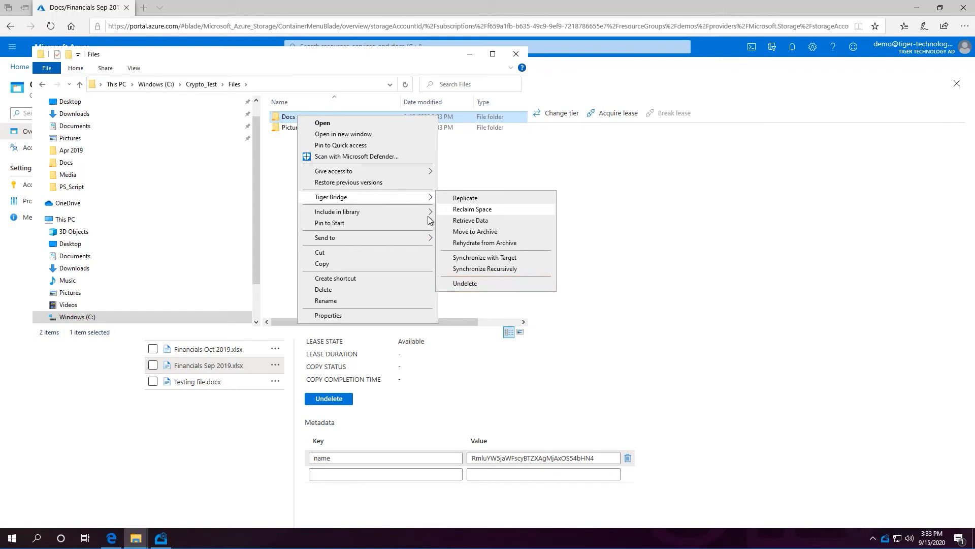
left_click(399, 316)
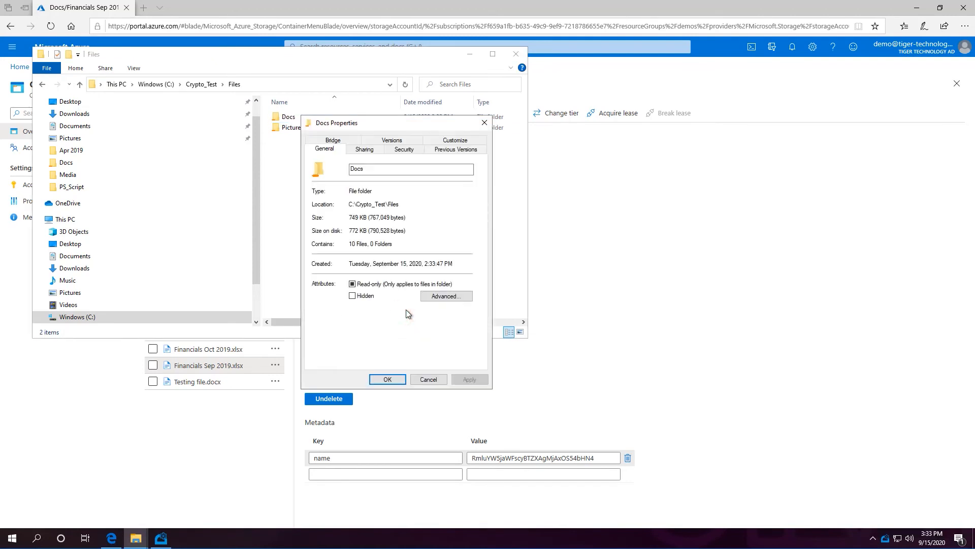
left_click(387, 142)
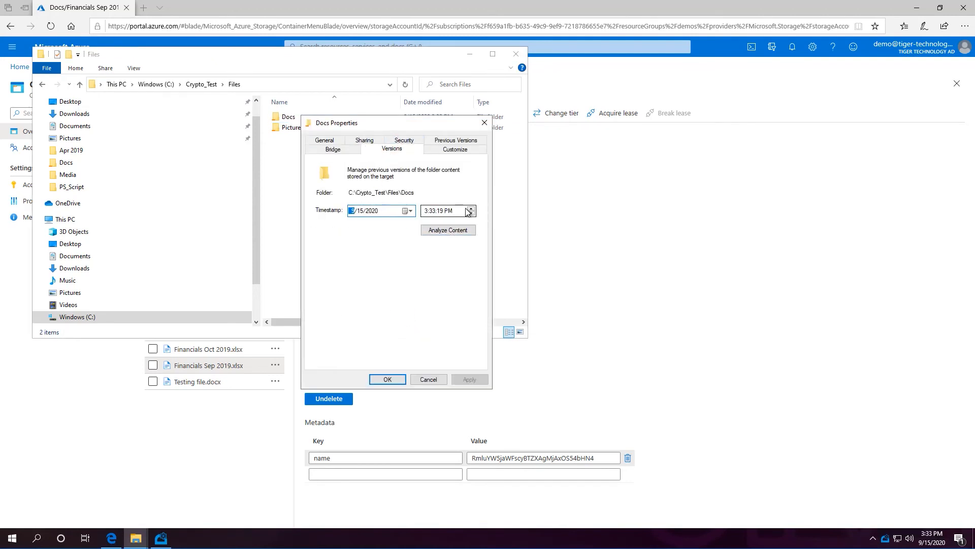
left_click(436, 211)
key("Down")
left_click(447, 229)
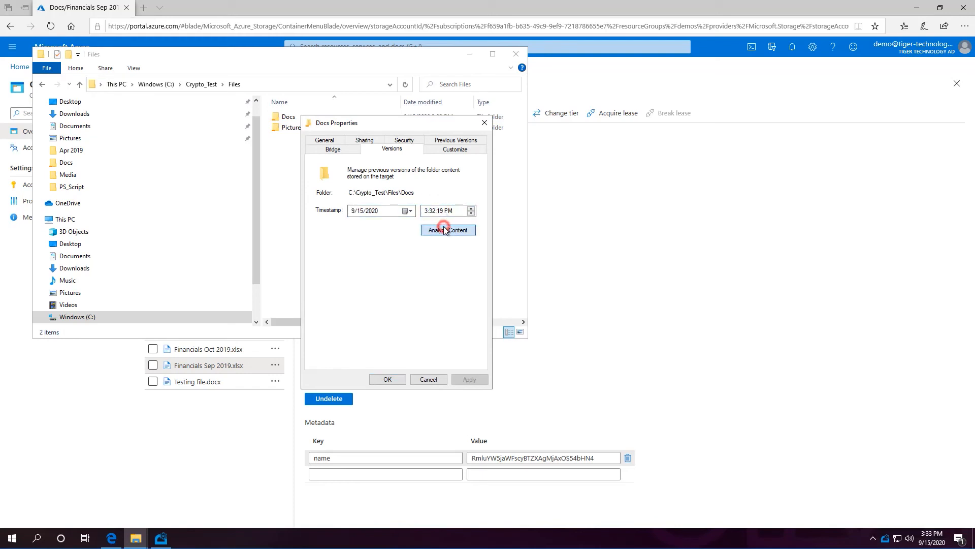